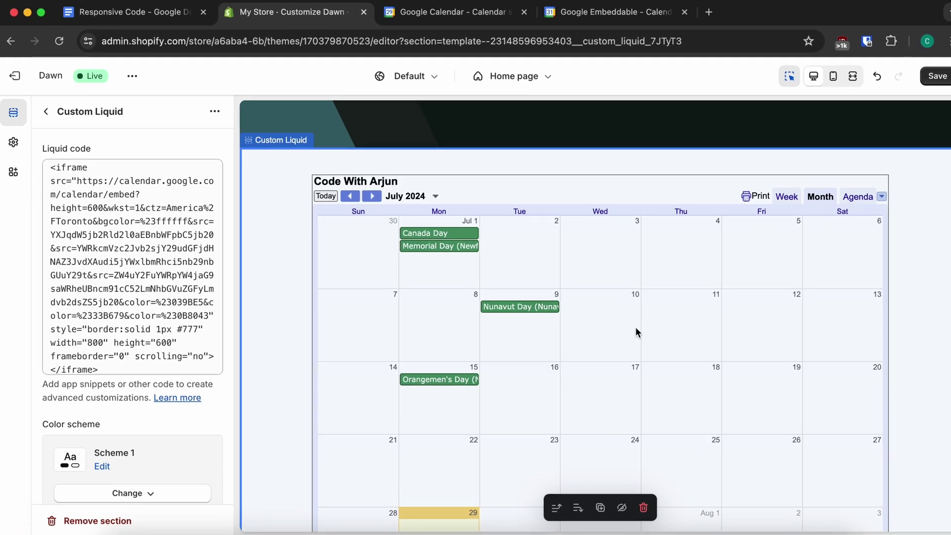
Check the calendar embed in mobile preview with Week and Month, return to desktop, close extra tabs
scroll(638, 333, "down", 1)
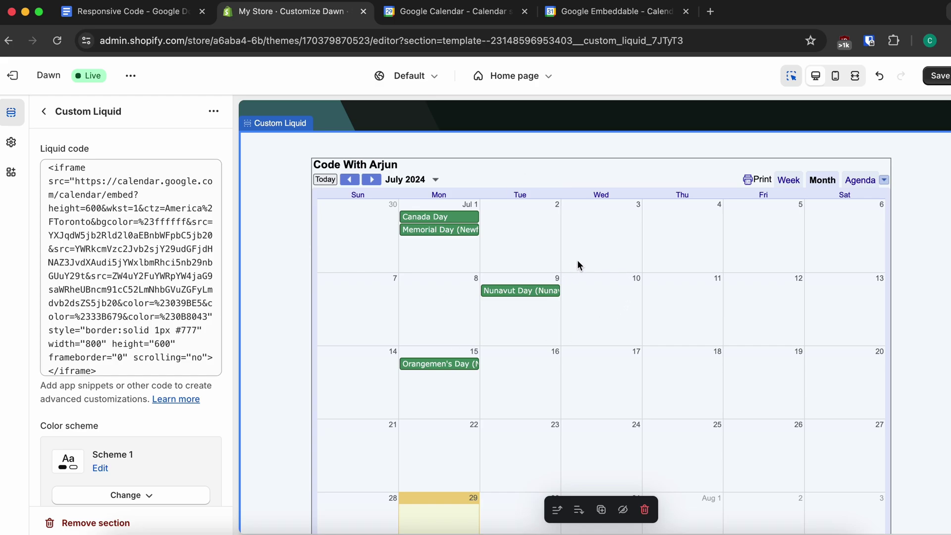
scroll(581, 259, "down", 1)
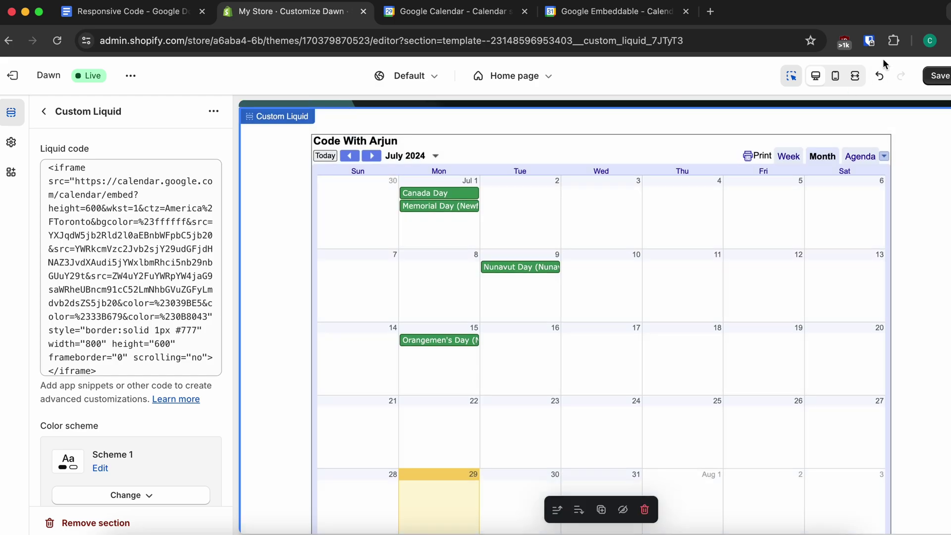
left_click(835, 76)
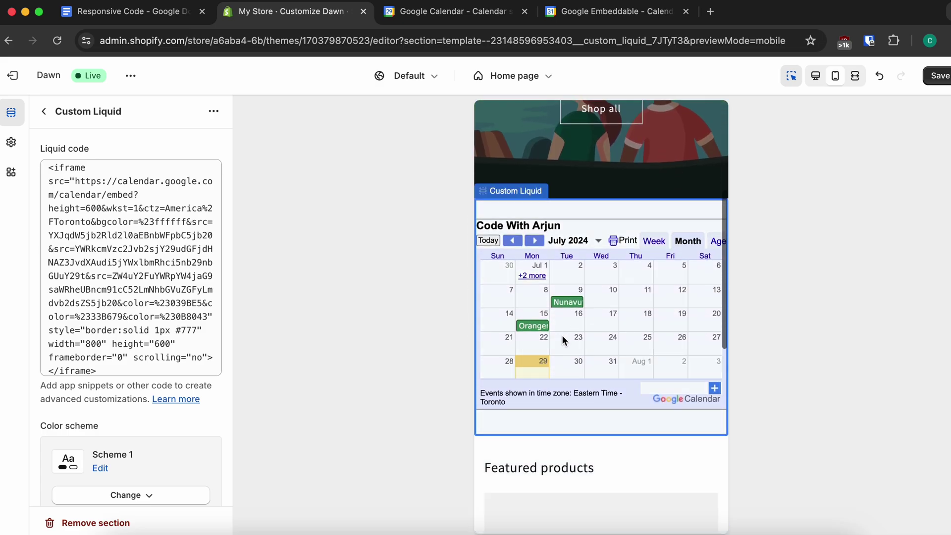
left_click(655, 241)
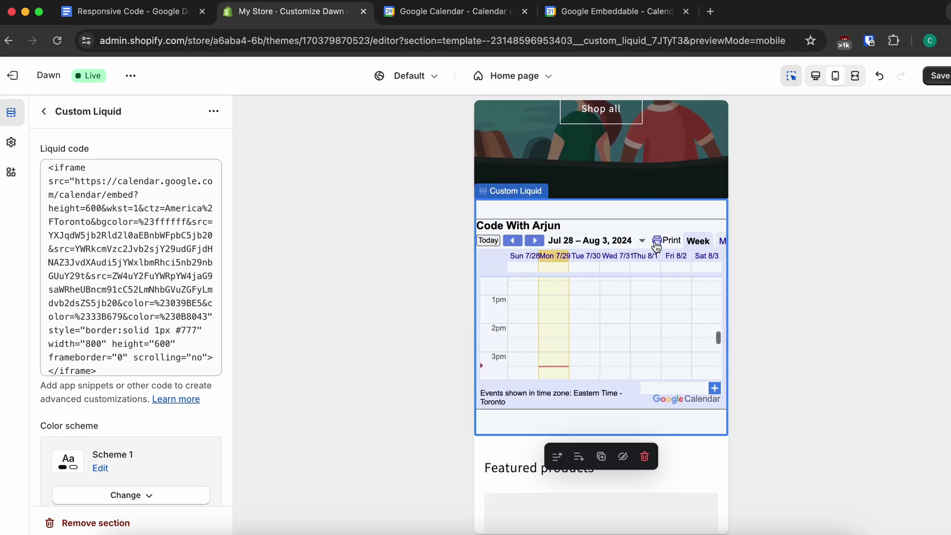
left_click(721, 246)
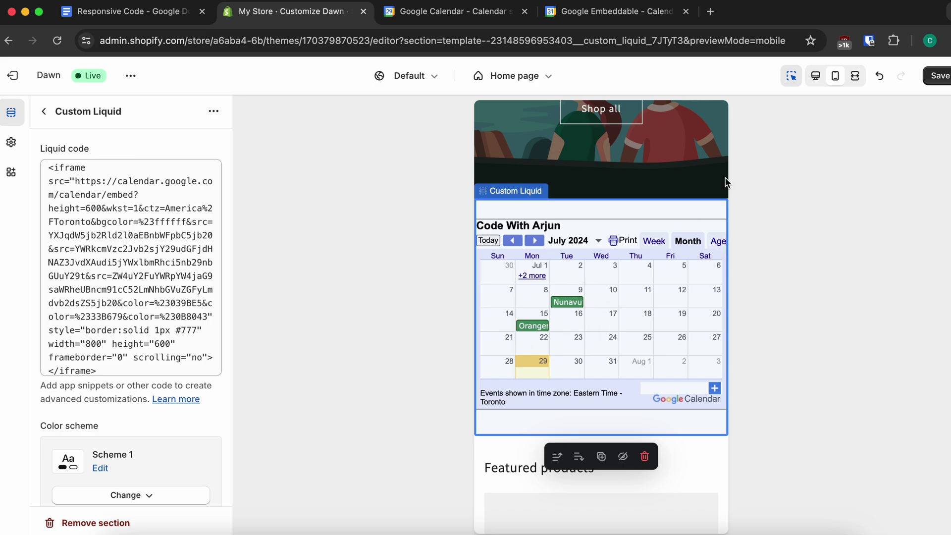
left_click(816, 76)
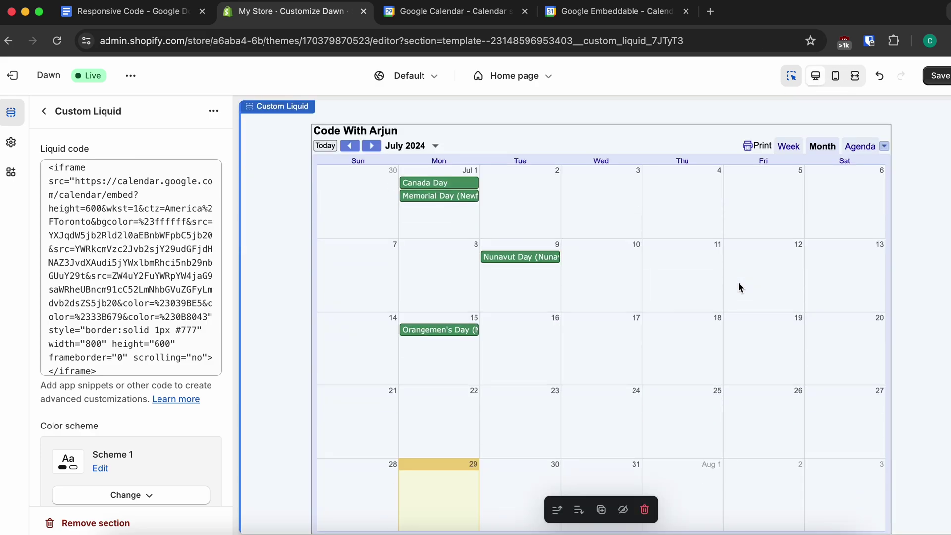
left_click(525, 11)
left_click(525, 10)
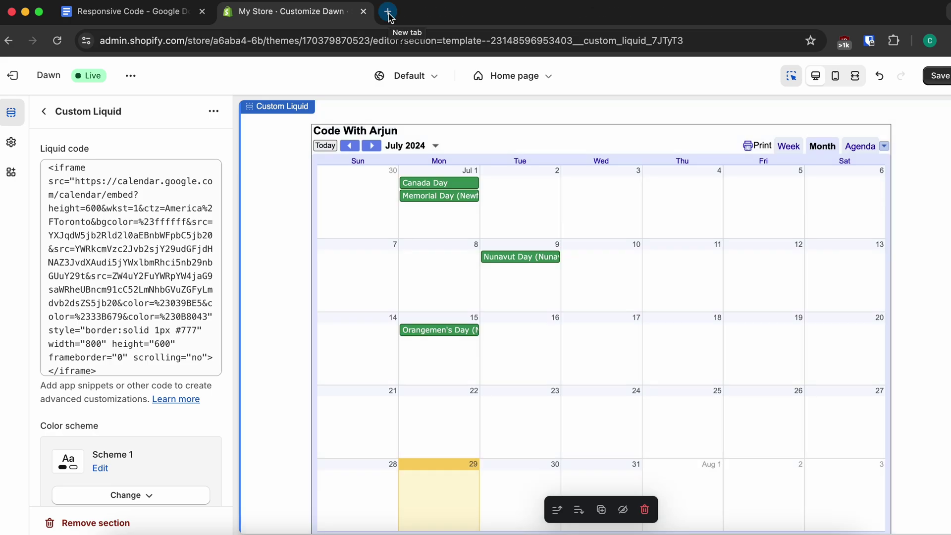
Search for 'google calendar' in a new Chrome tab and open the Google Calendar site
left_click(388, 12)
type("google")
key("Return")
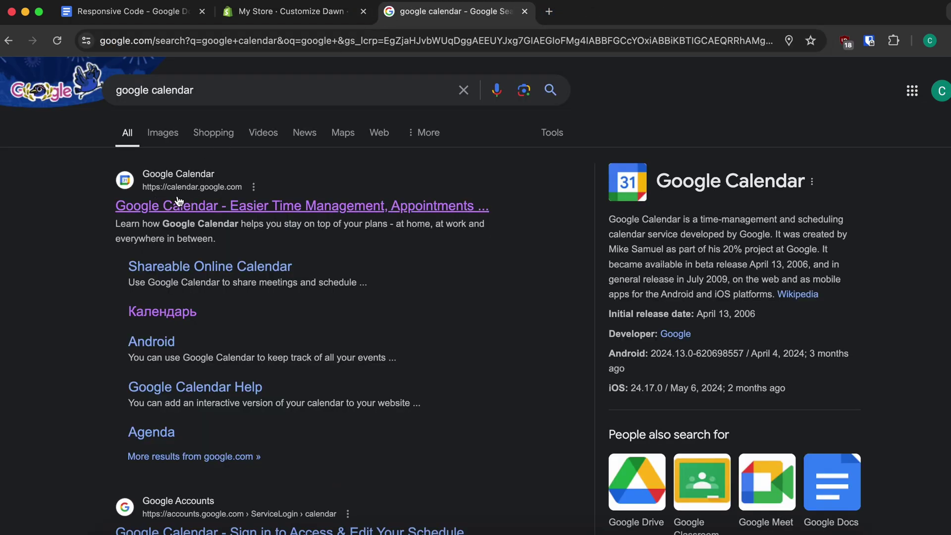
left_click(174, 206)
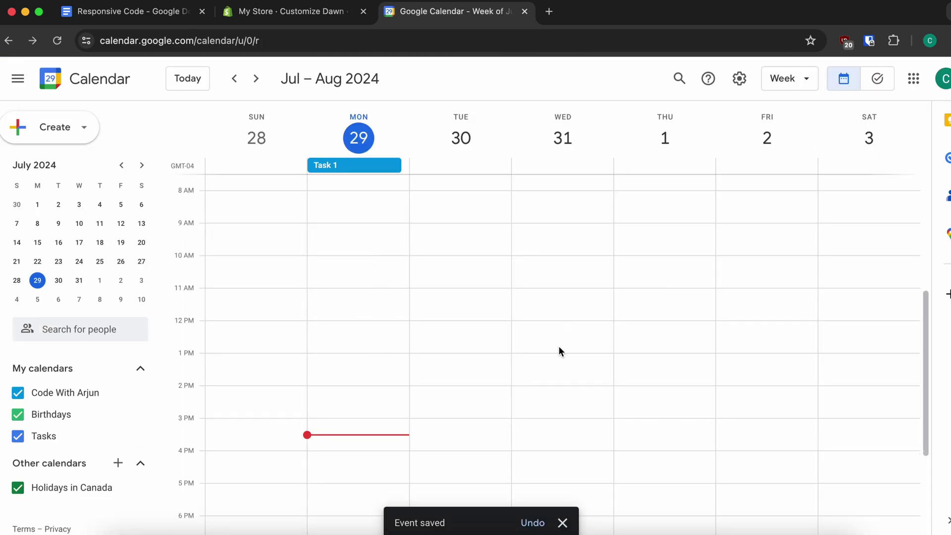
Create an all-day task titled 'Demo Task' on Thursday, August 1, 2024
left_click(635, 332)
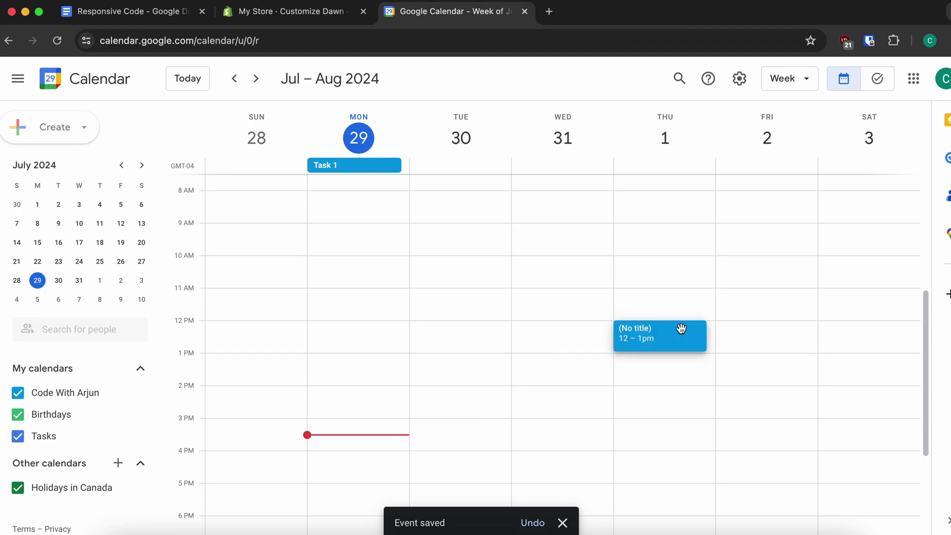
left_click(408, 208)
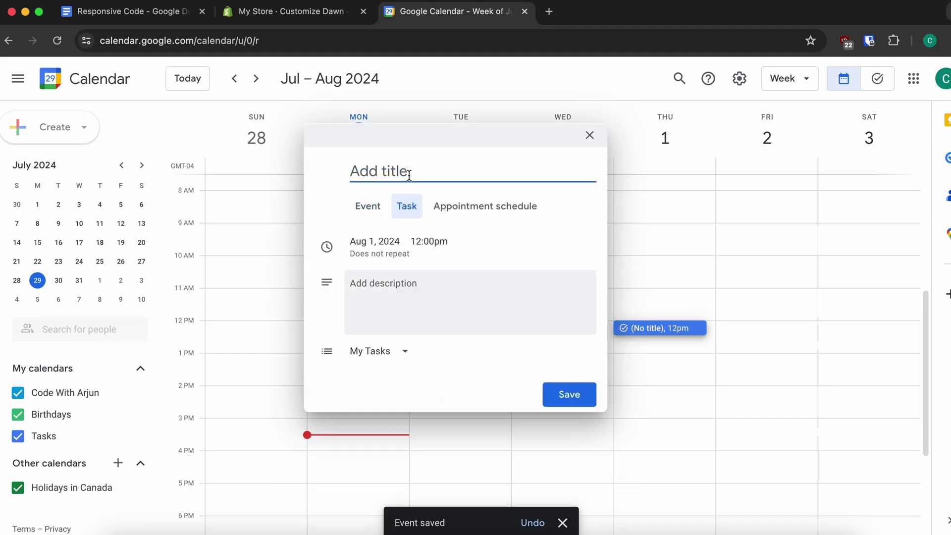
type("Demo Task")
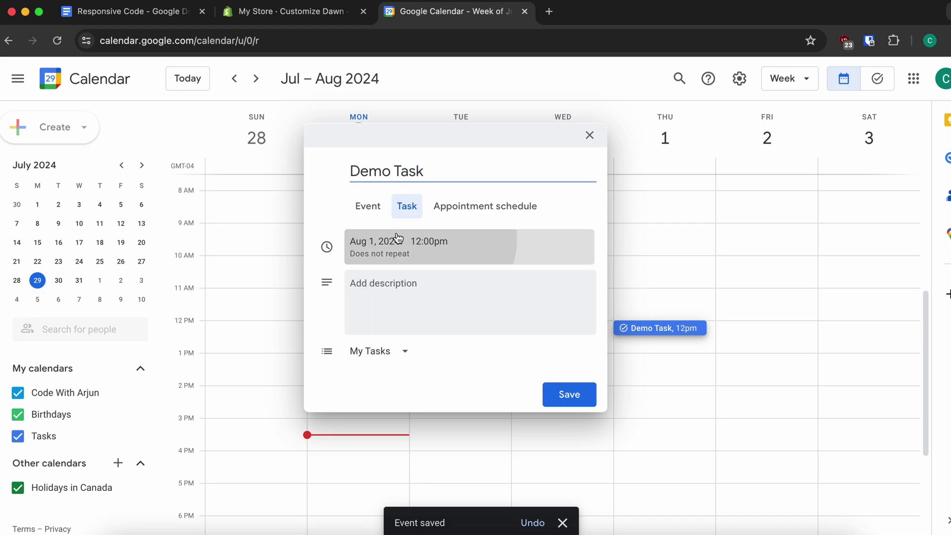
left_click(391, 242)
left_click(365, 271)
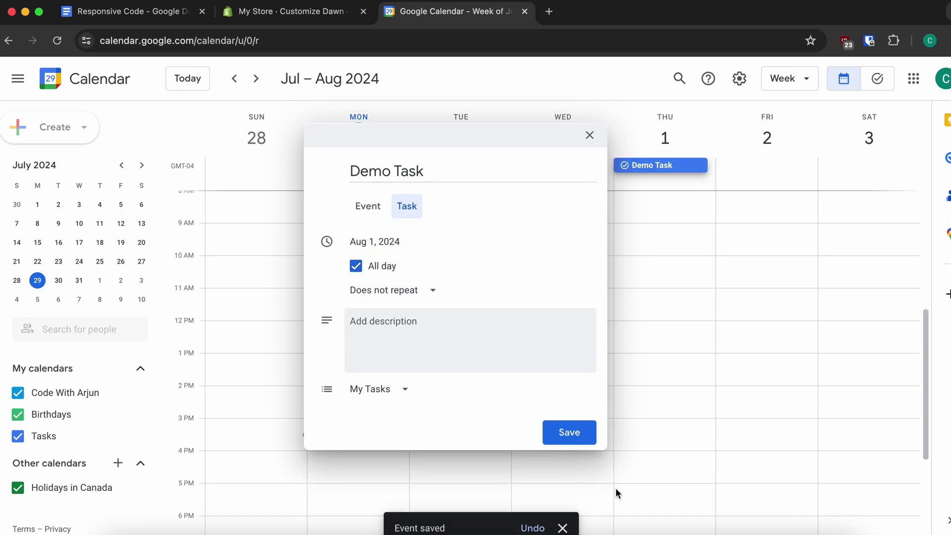
left_click(573, 435)
Save an all-day event titled 'Event 1' on Friday, August 2
left_click(769, 364)
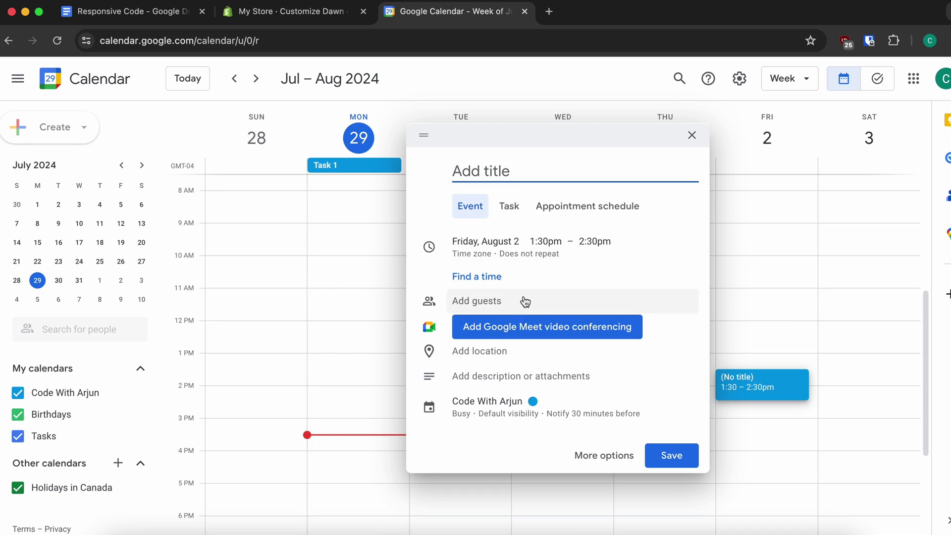
type("Eve")
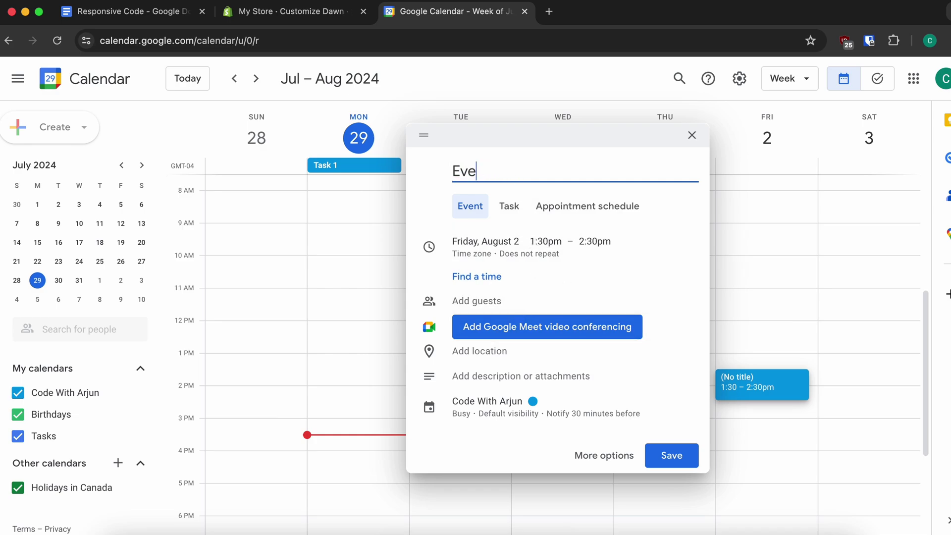
type("nt 1")
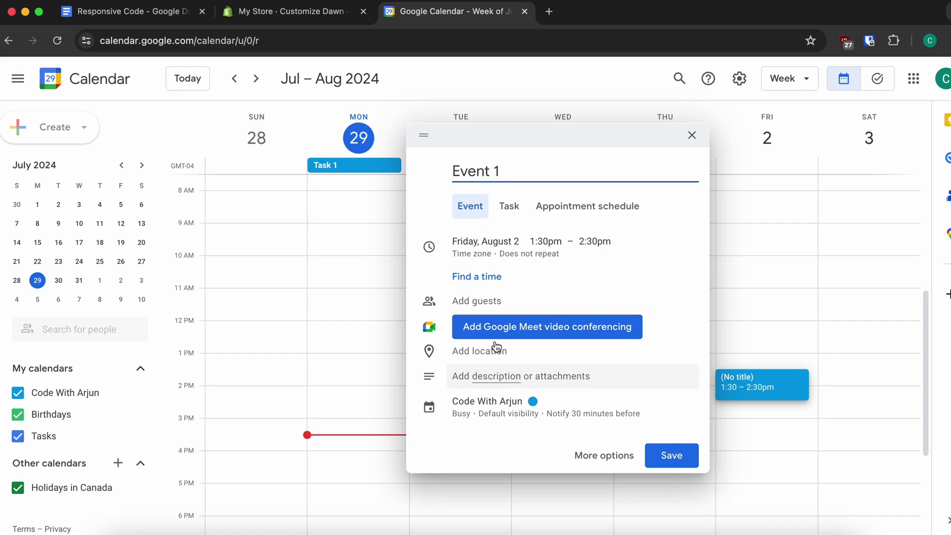
left_click(572, 257)
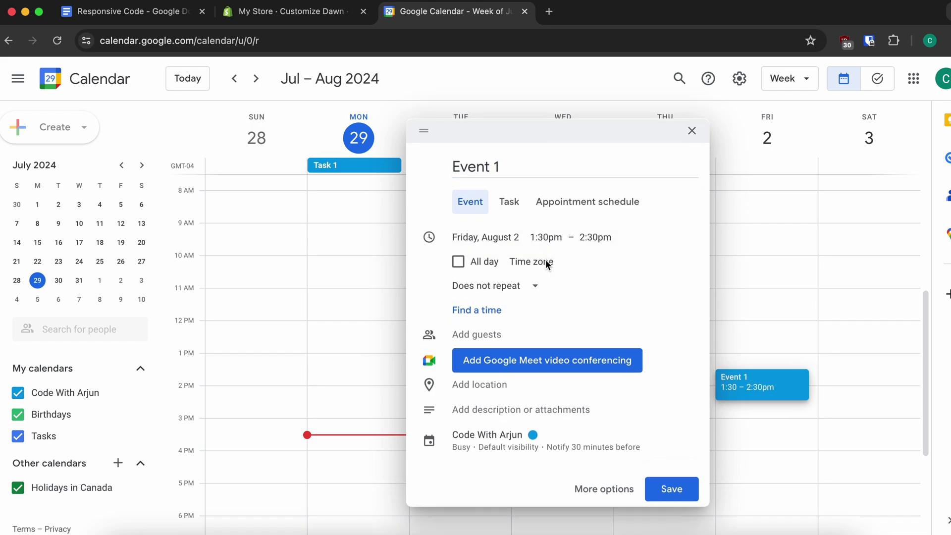
left_click(460, 259)
left_click(650, 487)
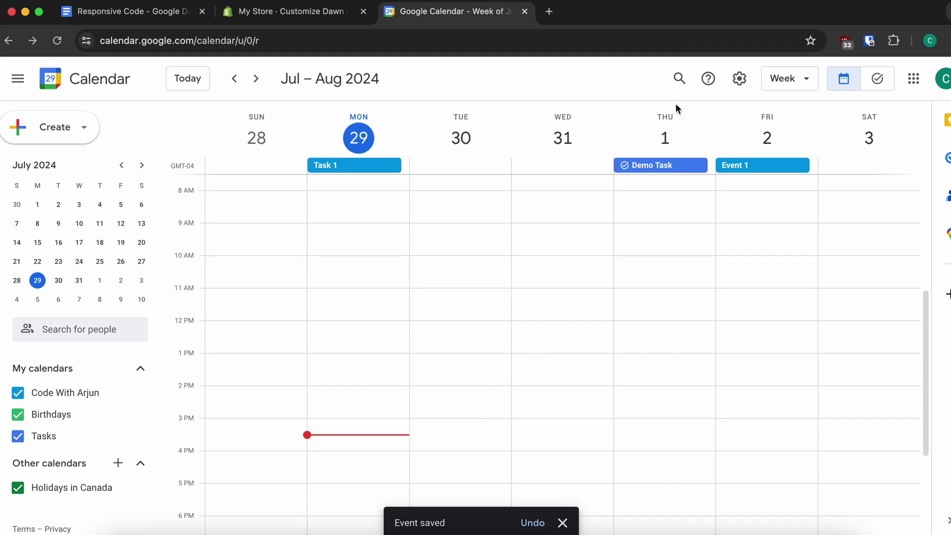
left_click(741, 79)
In your calendar's settings, make the calendar available to the public and confirm
left_click(741, 109)
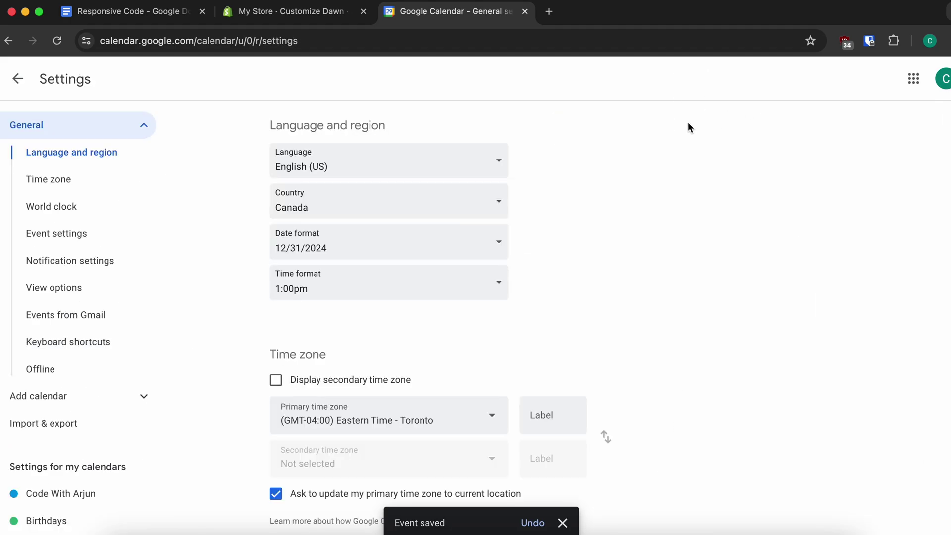
scroll(119, 384, "down", 3)
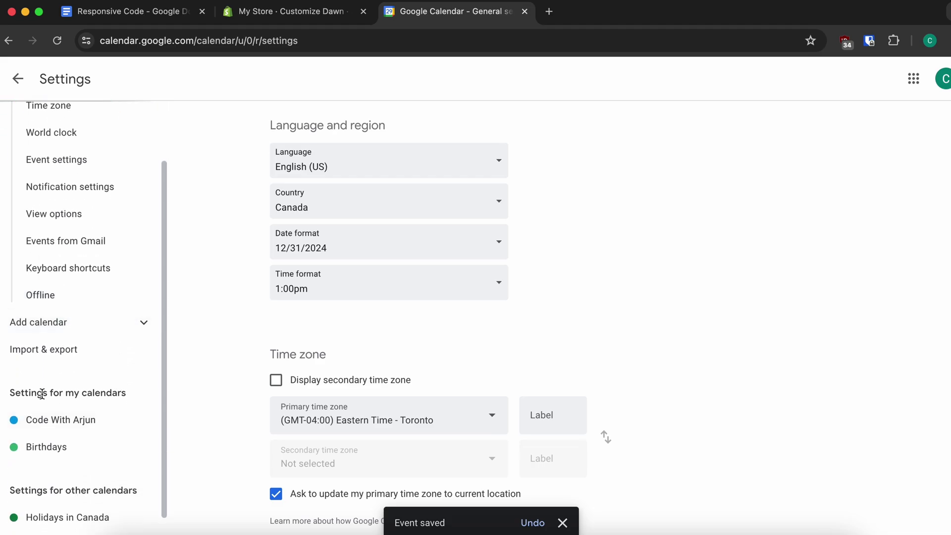
left_click(61, 426)
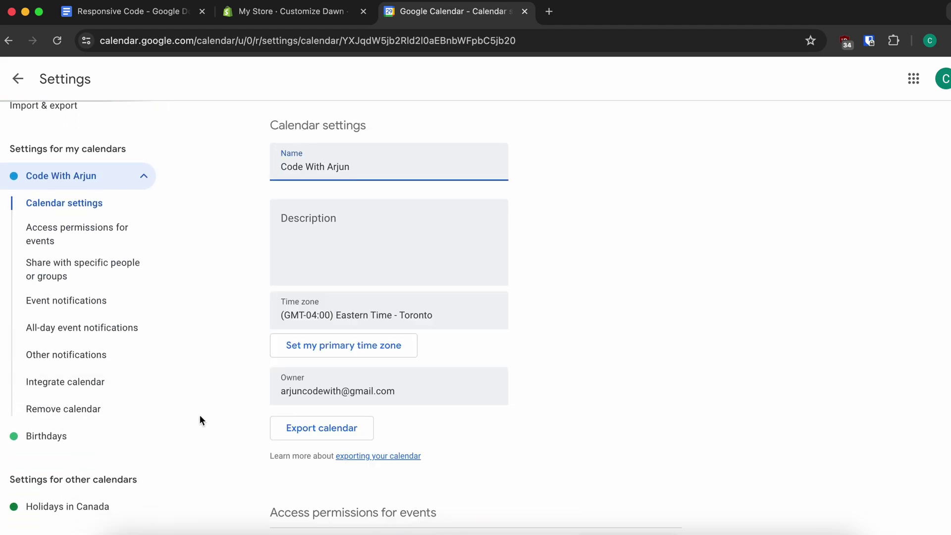
scroll(207, 430, "down", 5)
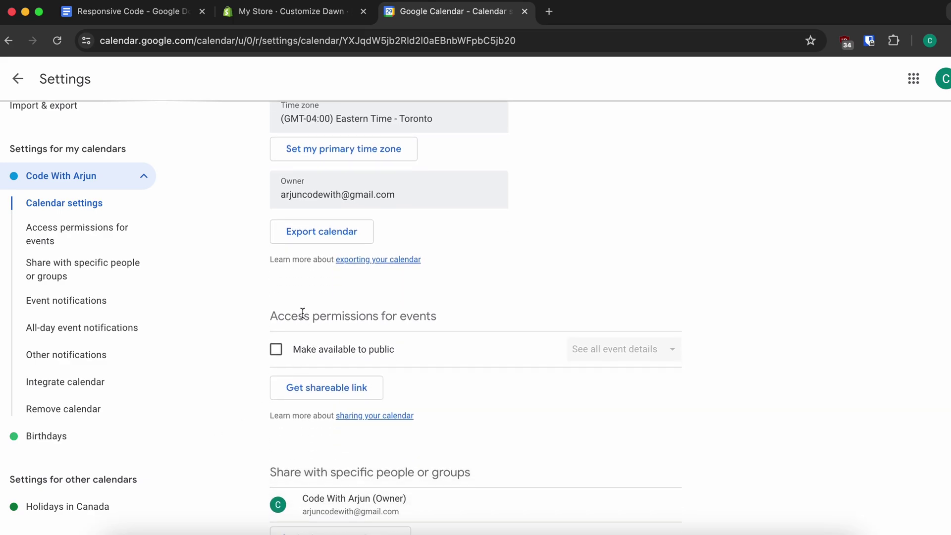
left_click(276, 349)
left_click(637, 342)
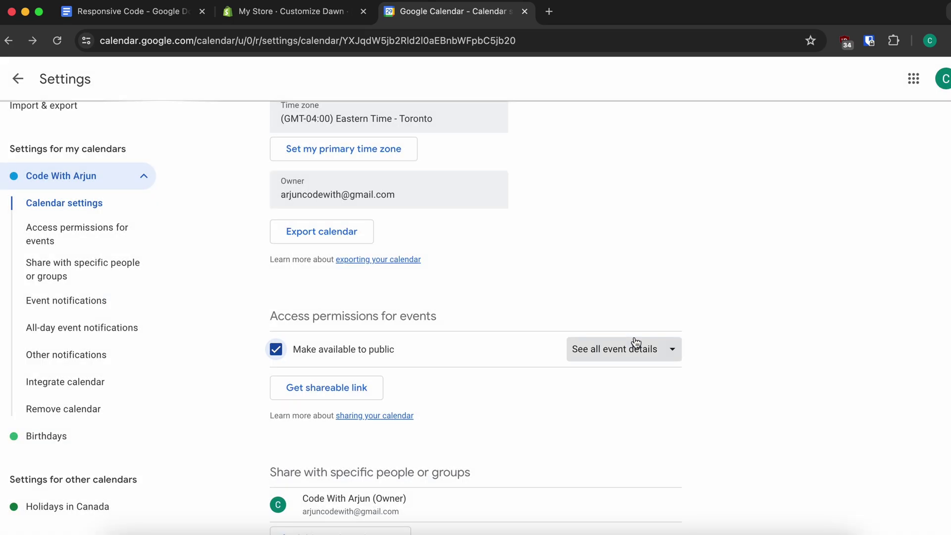
Open the embed code customization page from the Integrate calendar section
scroll(587, 394, "down", 2)
scroll(587, 394, "down", 12)
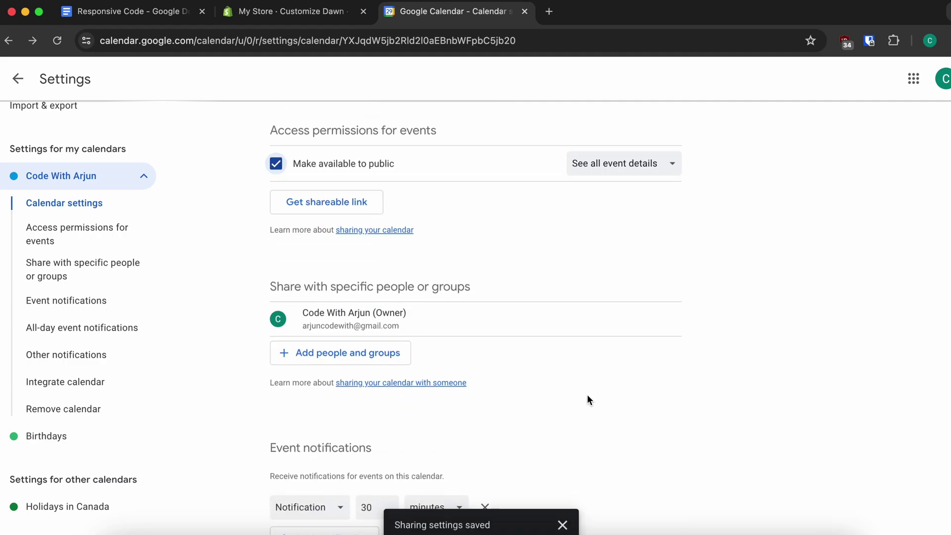
scroll(588, 398, "down", 6)
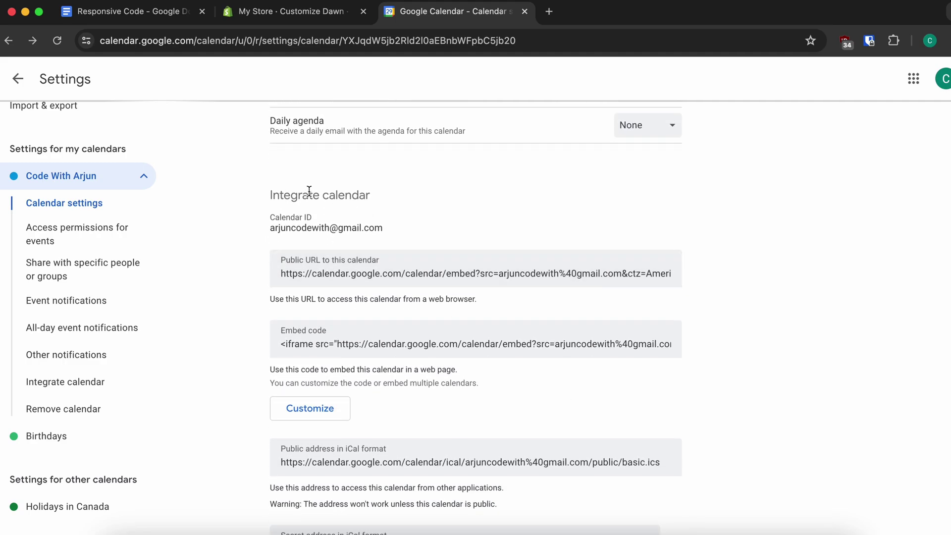
scroll(325, 197, "down", 3)
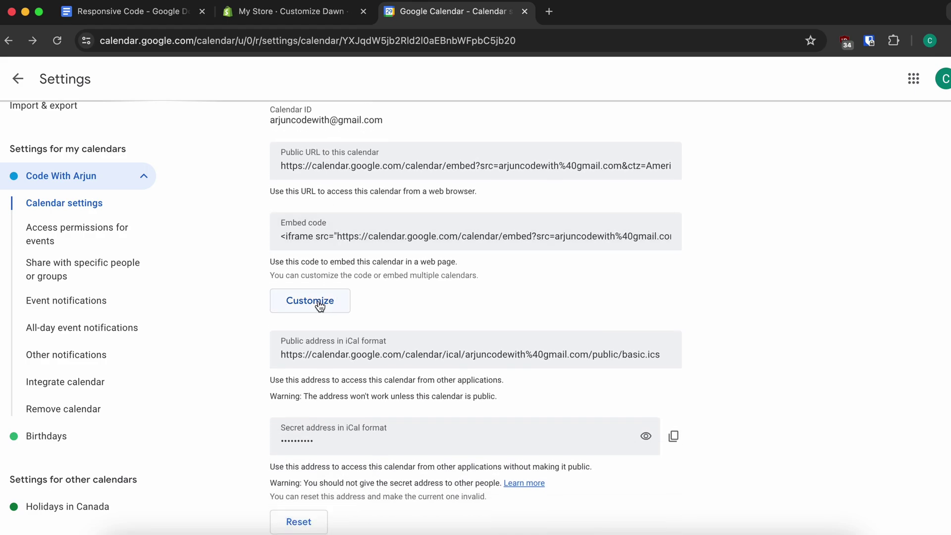
left_click(310, 305)
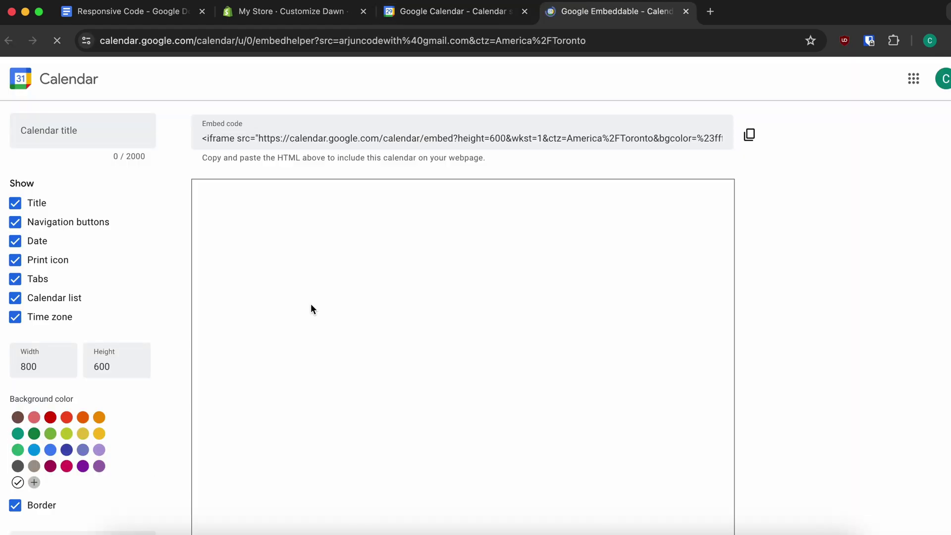
scroll(305, 324, "down", 1)
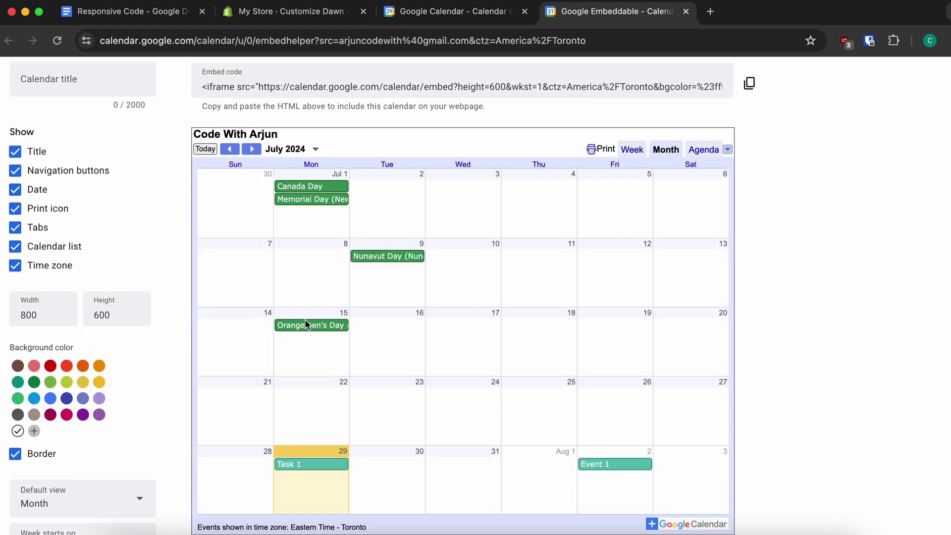
left_click(301, 468)
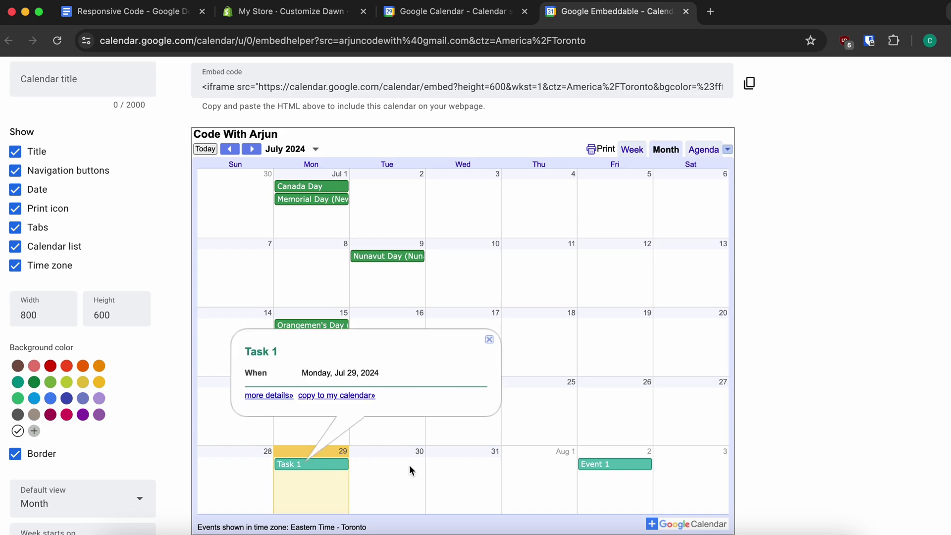
left_click(617, 473)
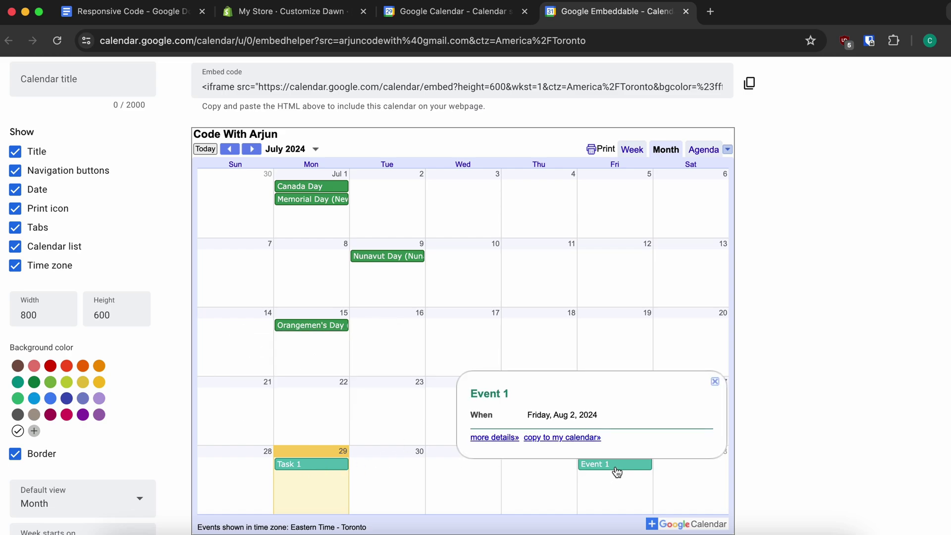
left_click(608, 360)
scroll(78, 212, "up", 1)
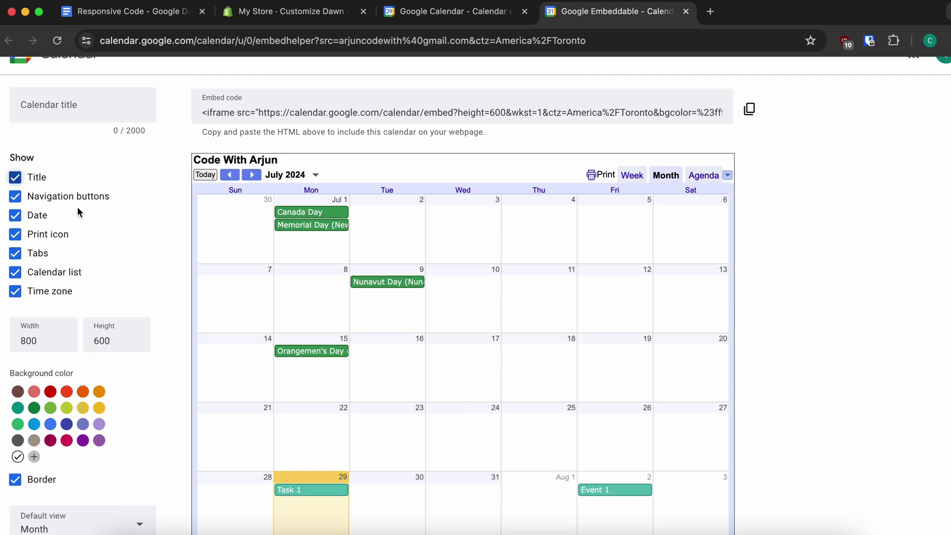
left_click(15, 177)
left_click(15, 177)
left_click(16, 215)
left_click(15, 215)
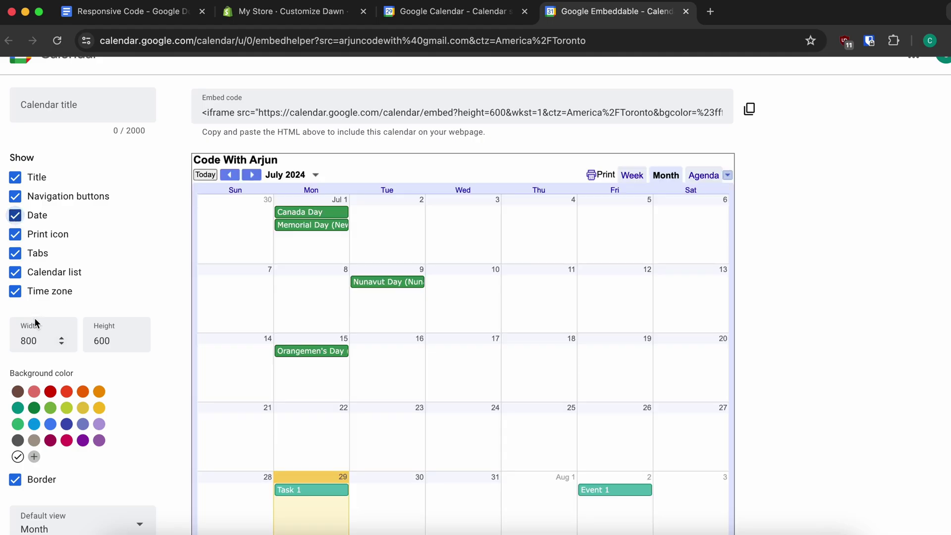
scroll(34, 319, "down", 5)
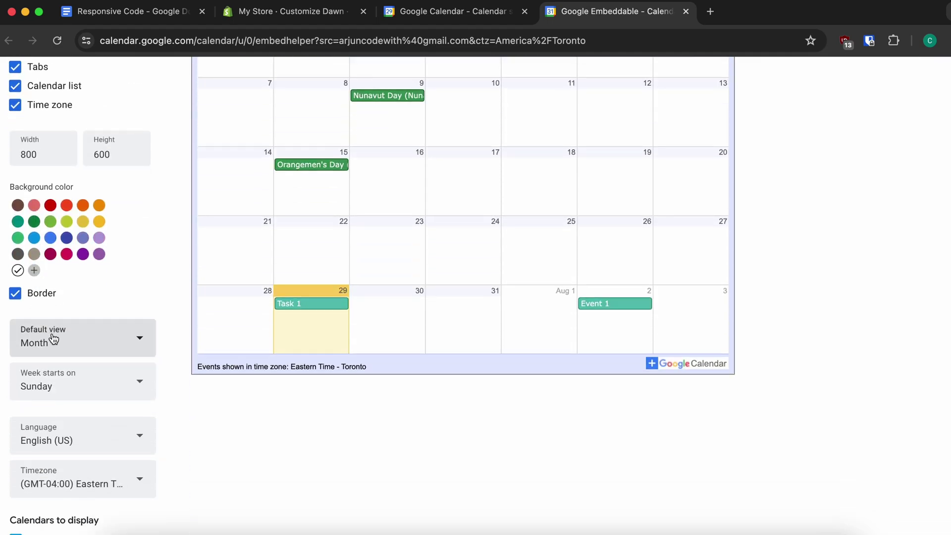
Try the Week default view for the embed, then set it back to Month
left_click(53, 339)
left_click(48, 380)
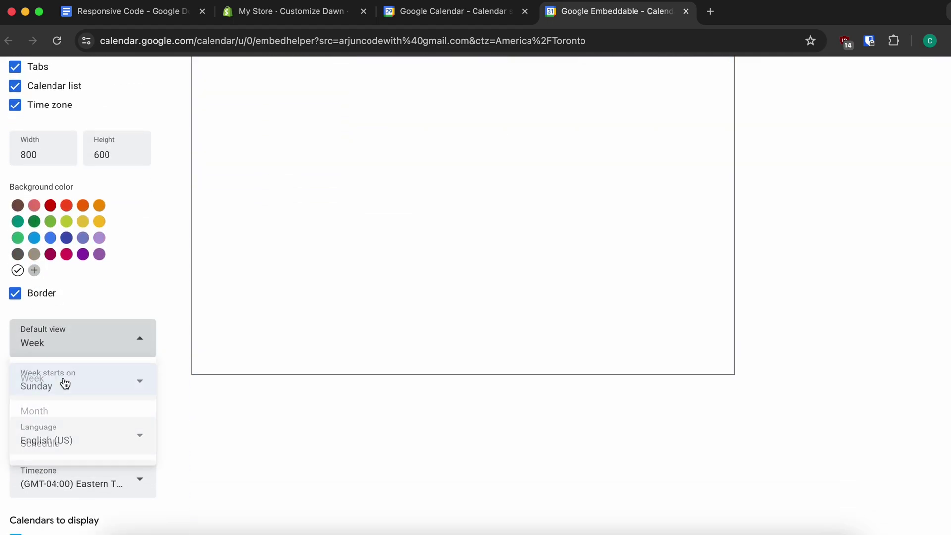
scroll(327, 329, "up", 2)
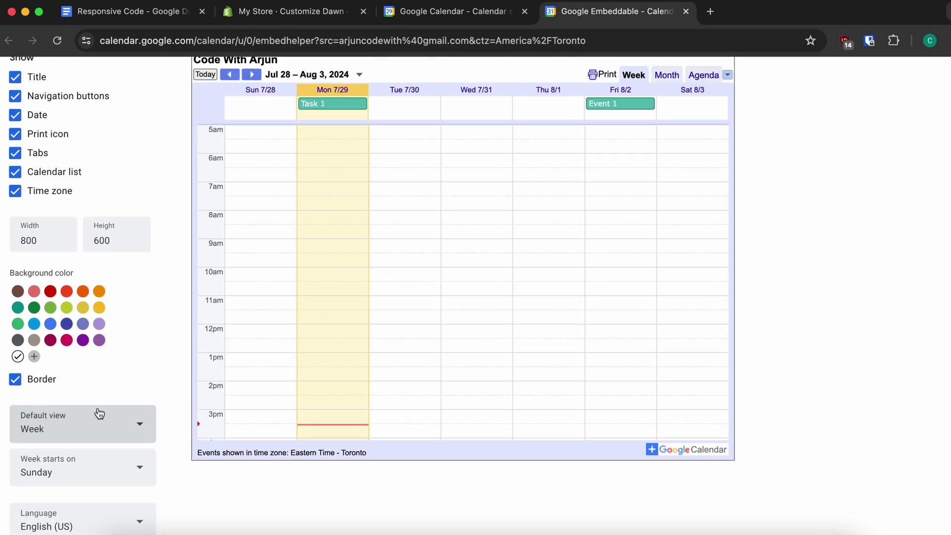
left_click(99, 413)
left_click(56, 354)
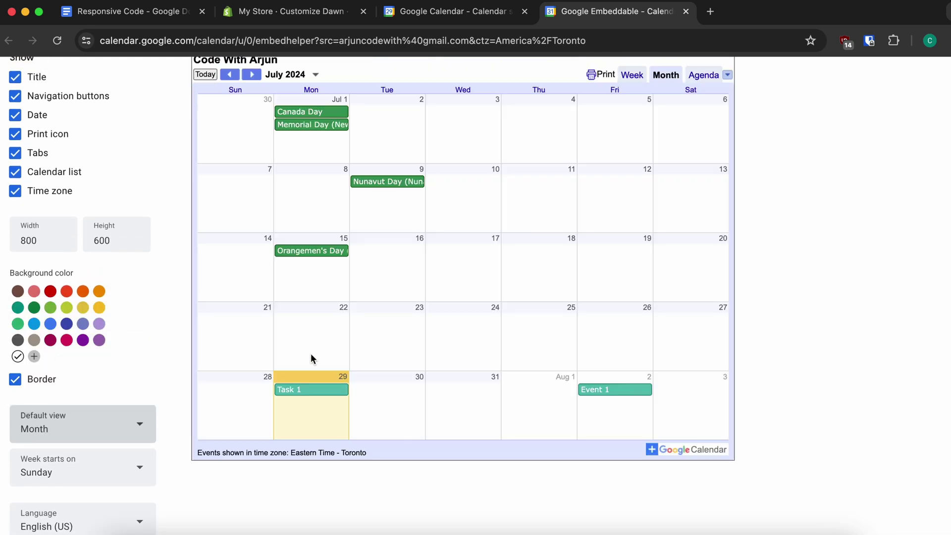
Hide Birthdays and Holidays in Canada from the embed, then show both again
scroll(102, 456, "down", 5)
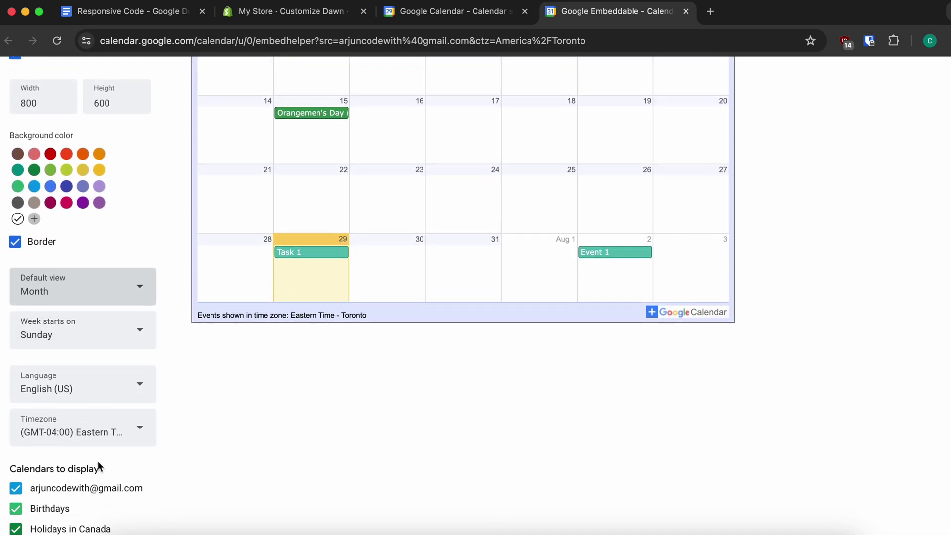
scroll(98, 460, "up", 1)
scroll(97, 460, "down", 1)
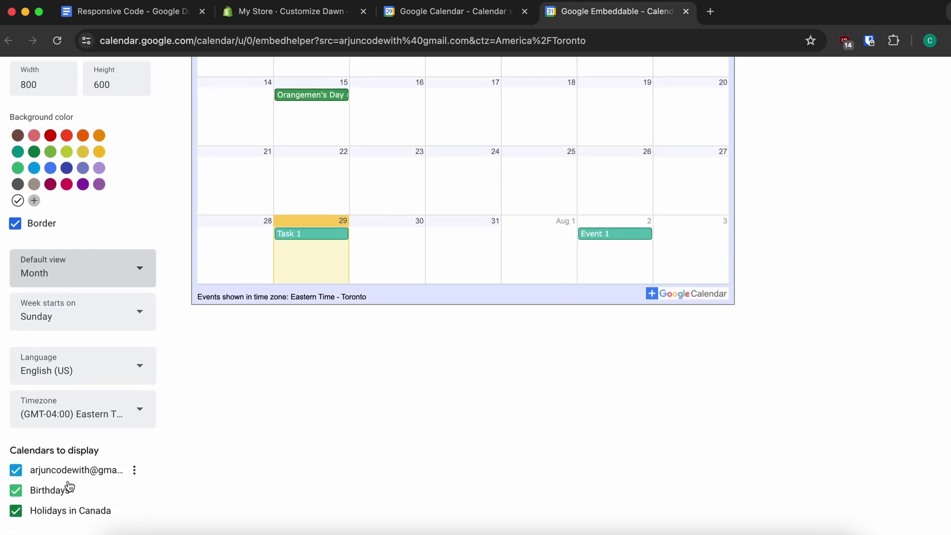
left_click(18, 495)
left_click(19, 515)
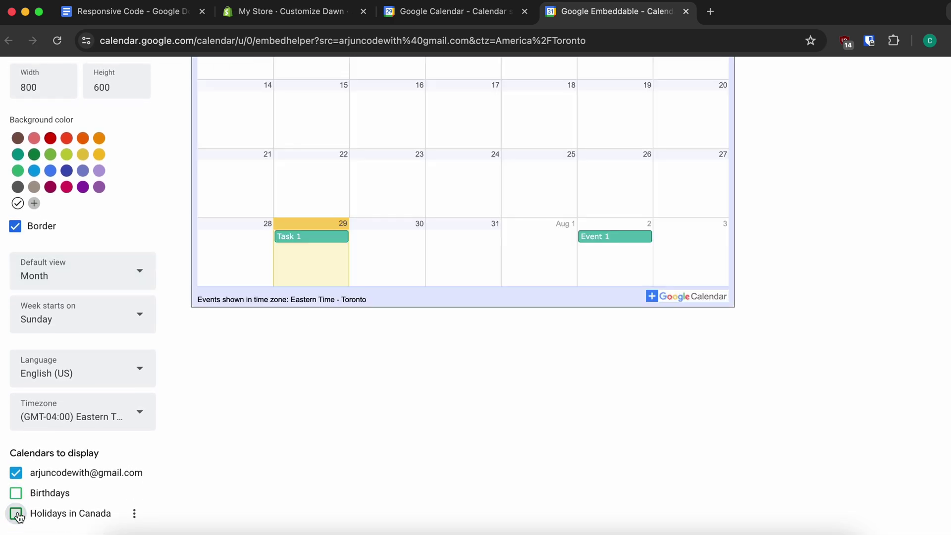
left_click(17, 514)
left_click(16, 493)
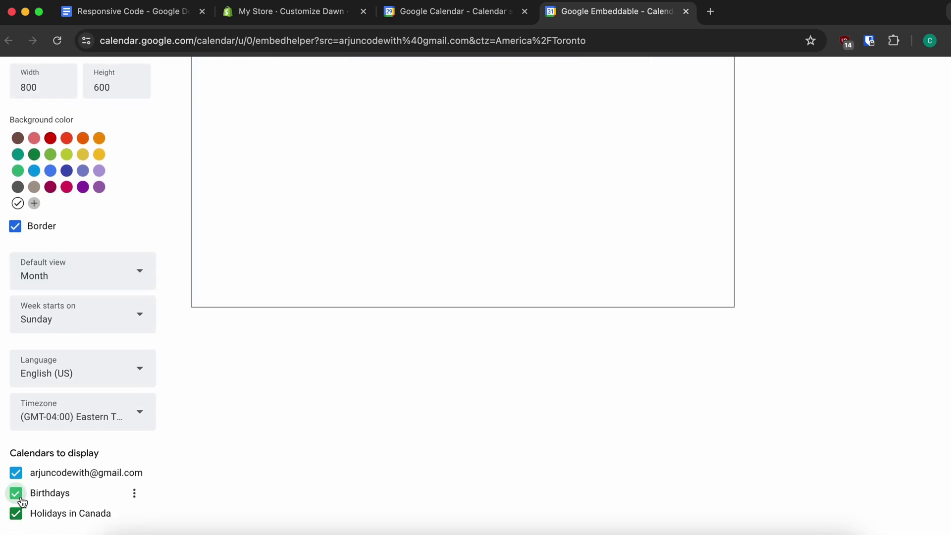
Copy the iframe embed code to the clipboard
scroll(319, 414, "up", 8)
scroll(319, 413, "up", 2)
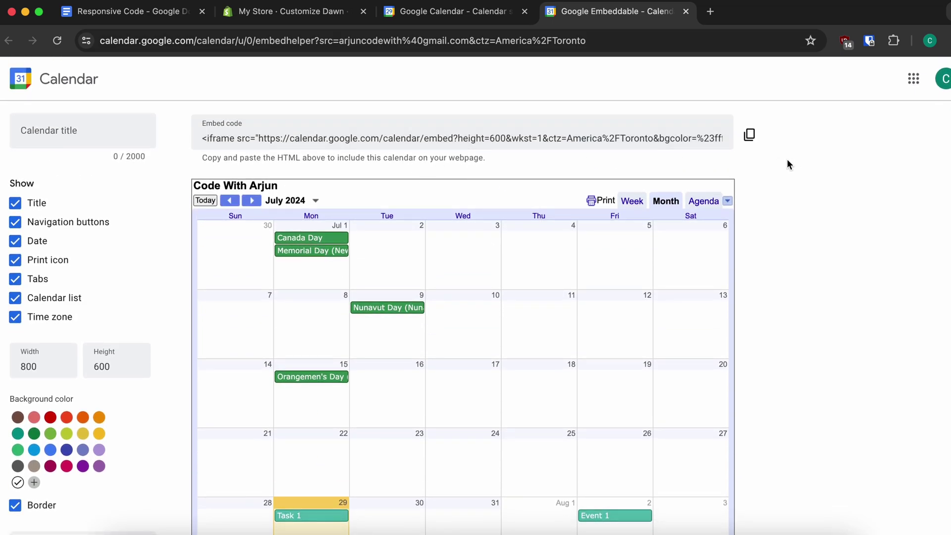
left_click(750, 136)
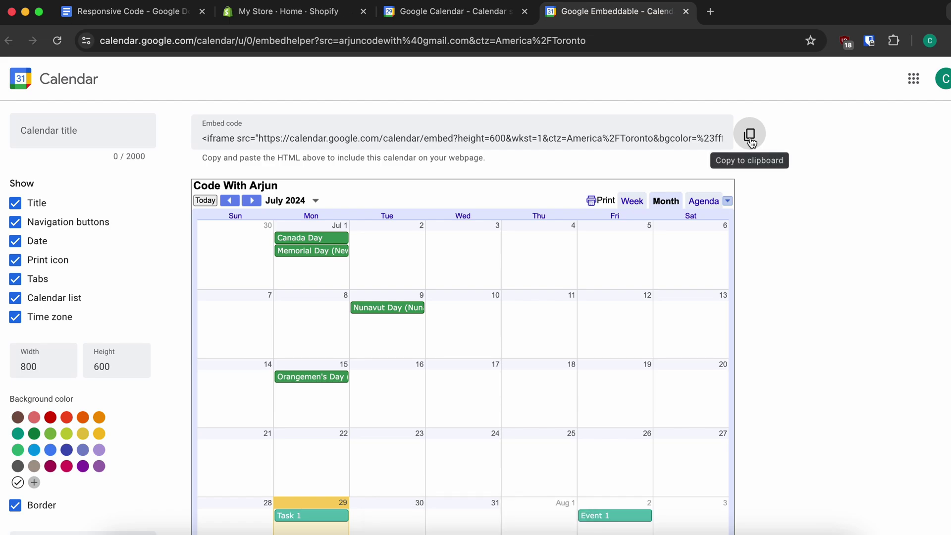
Open the Dawn theme editor through Online Store > Themes in the Shopify admin
left_click(300, 22)
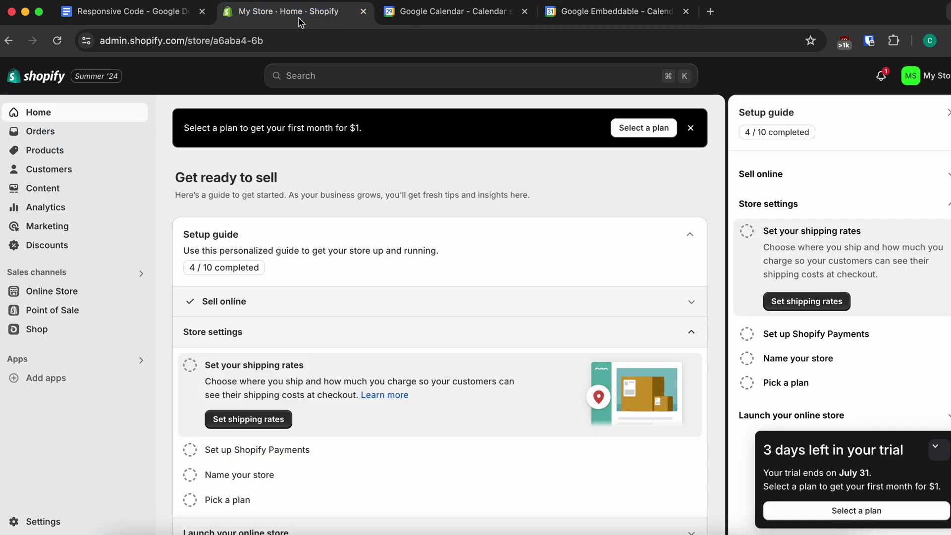
left_click(51, 296)
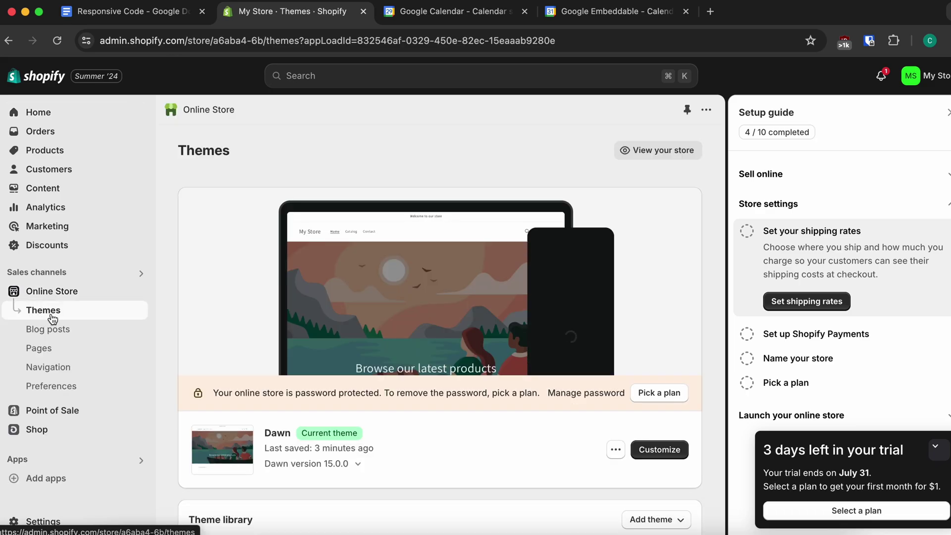
scroll(382, 434, "down", 1)
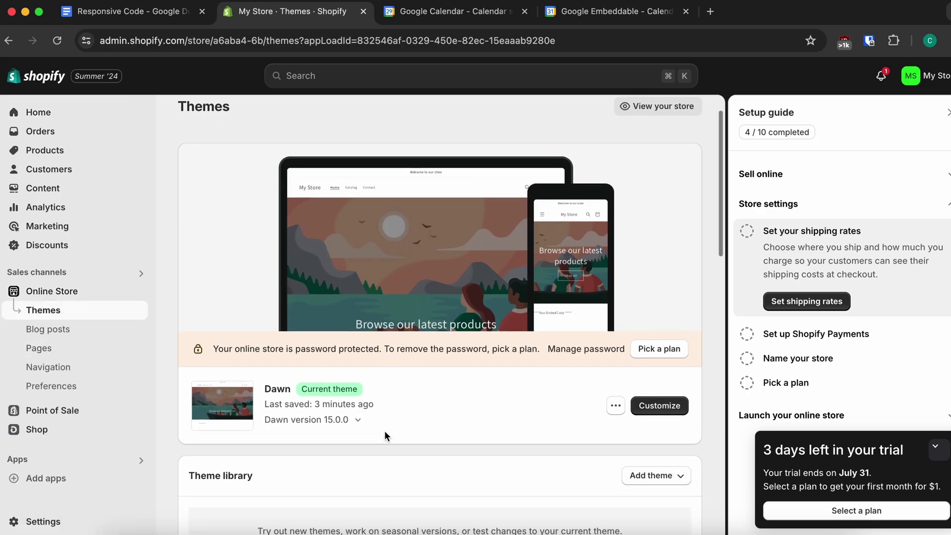
left_click(661, 409)
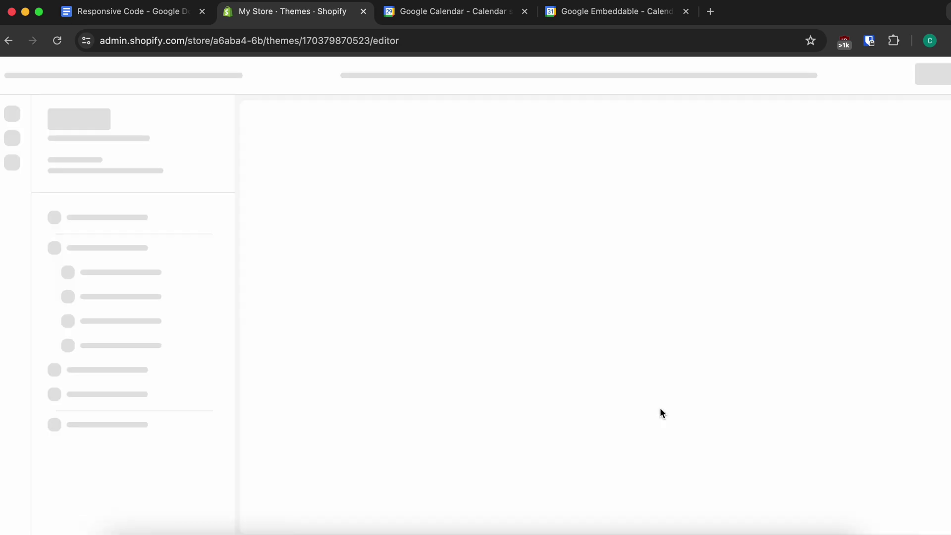
Add a Custom Liquid section, found by searching 'liquid', to the home page
scroll(323, 353, "down", 5)
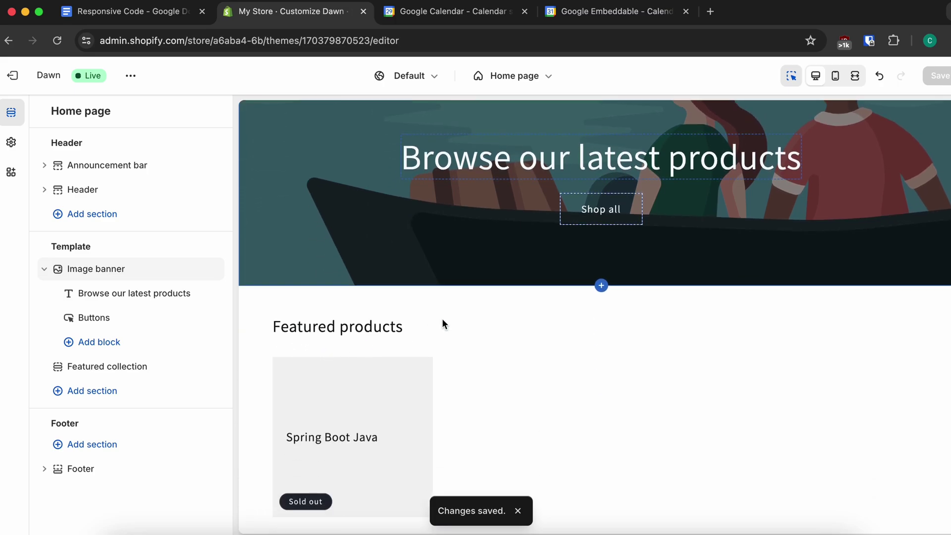
left_click(601, 290)
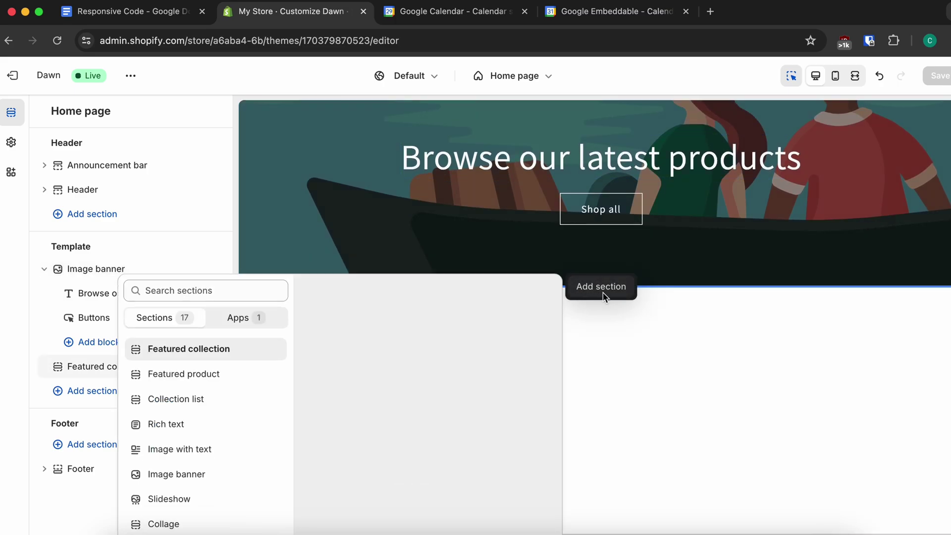
left_click(613, 293)
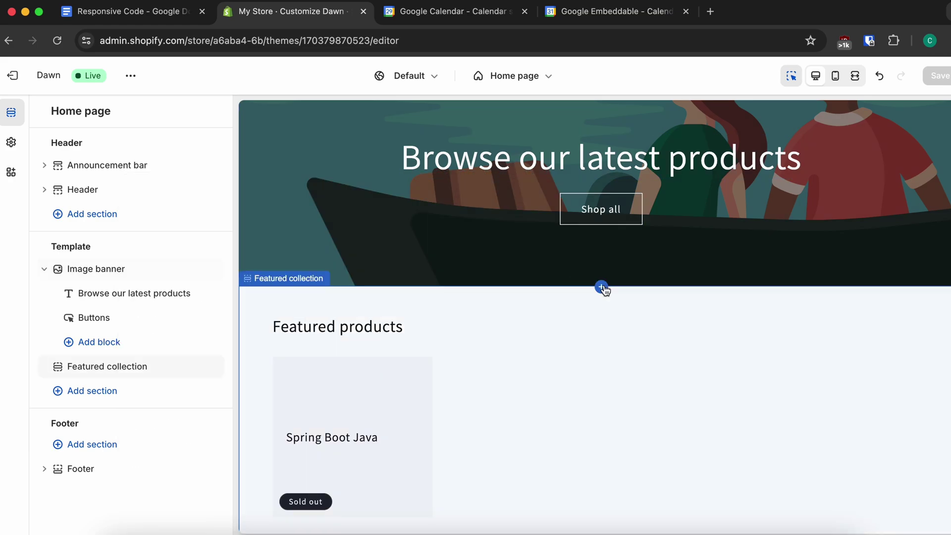
left_click(91, 394)
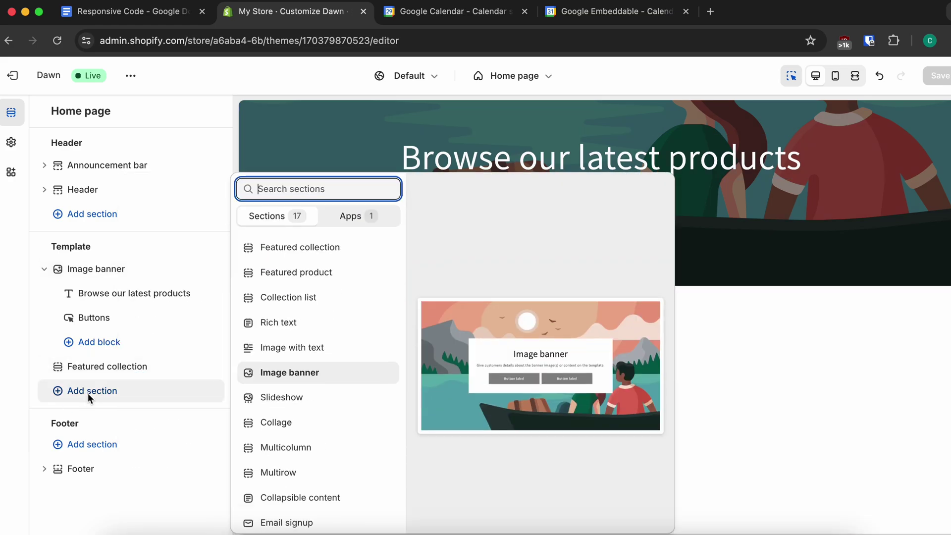
type("li")
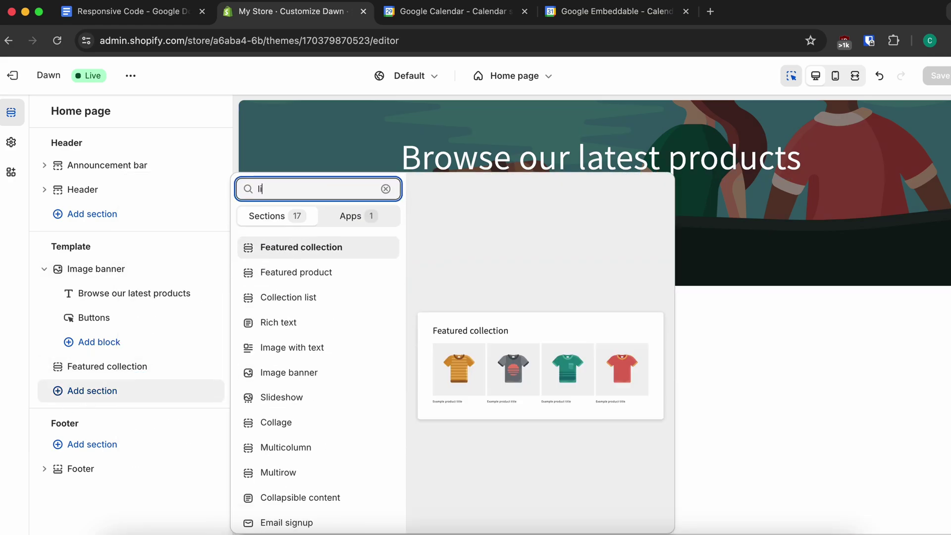
type("quid")
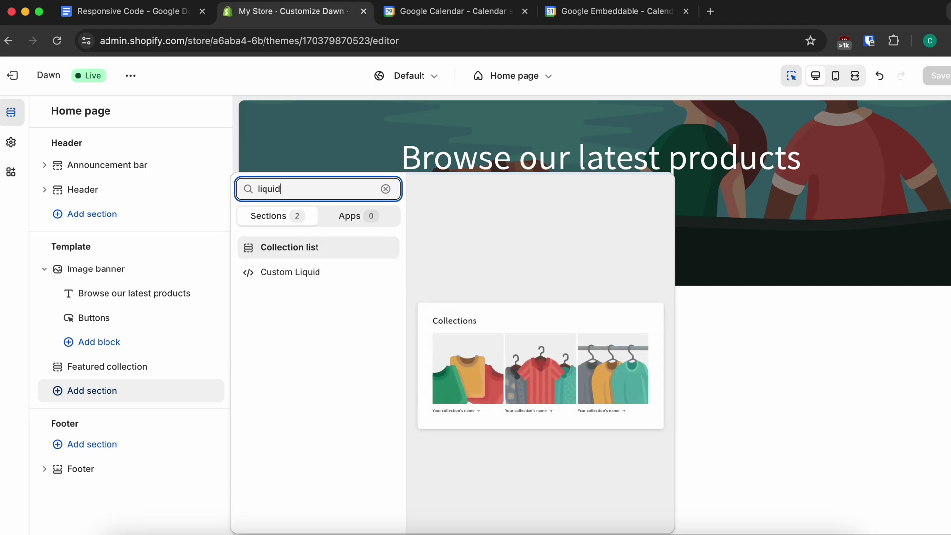
left_click(297, 248)
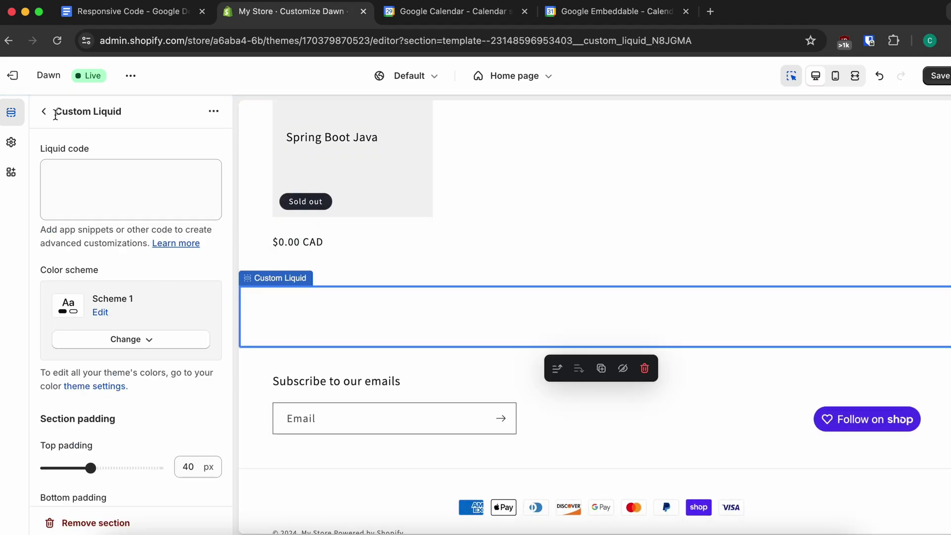
Drag Custom Liquid above Featured collection, under the Image banner, and open its Liquid code box
left_click(44, 113)
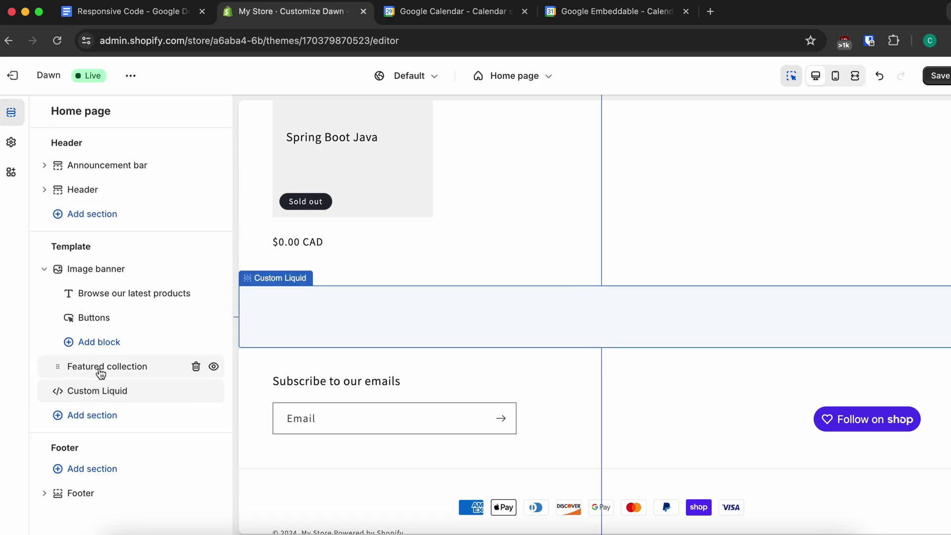
left_click_drag(78, 389, 80, 368)
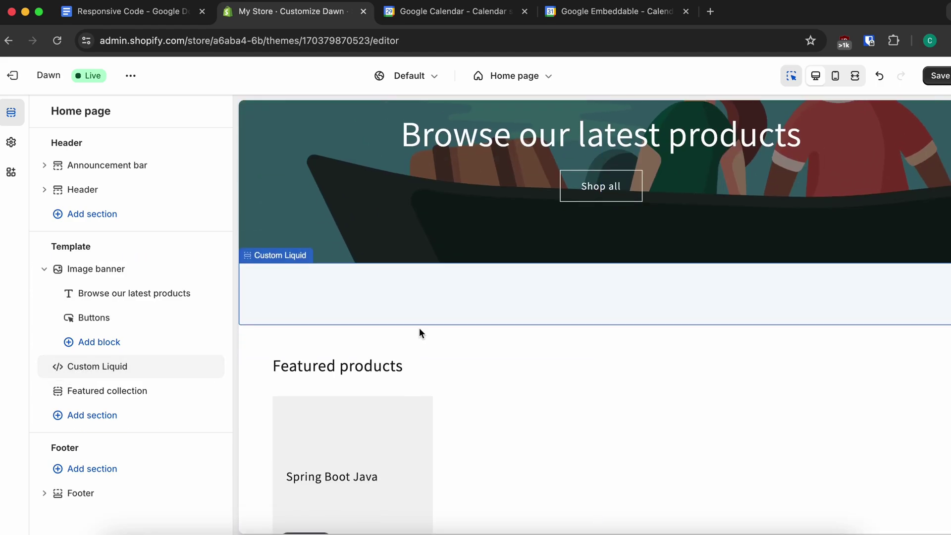
double_click(104, 366)
left_click(127, 189)
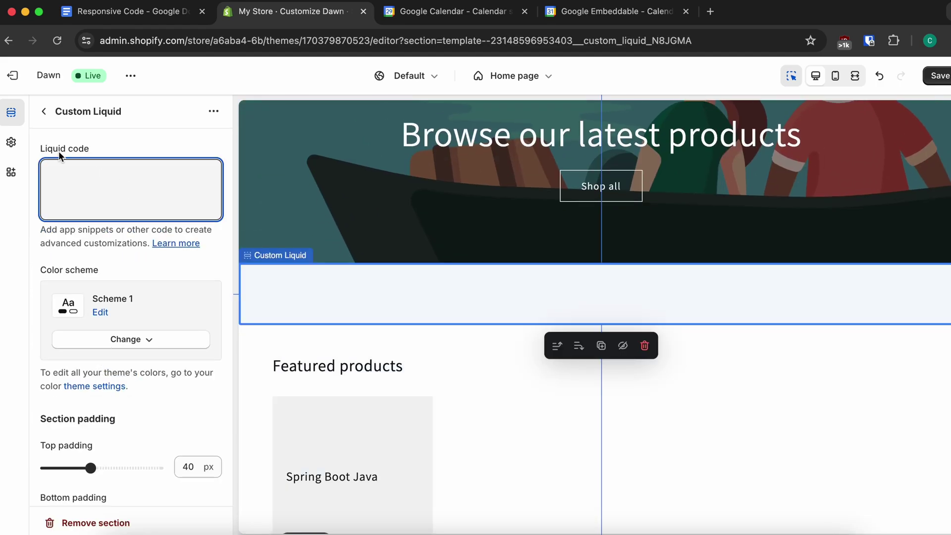
Paste the Google Calendar iframe embed code into the Custom Liquid code box
key("super+v")
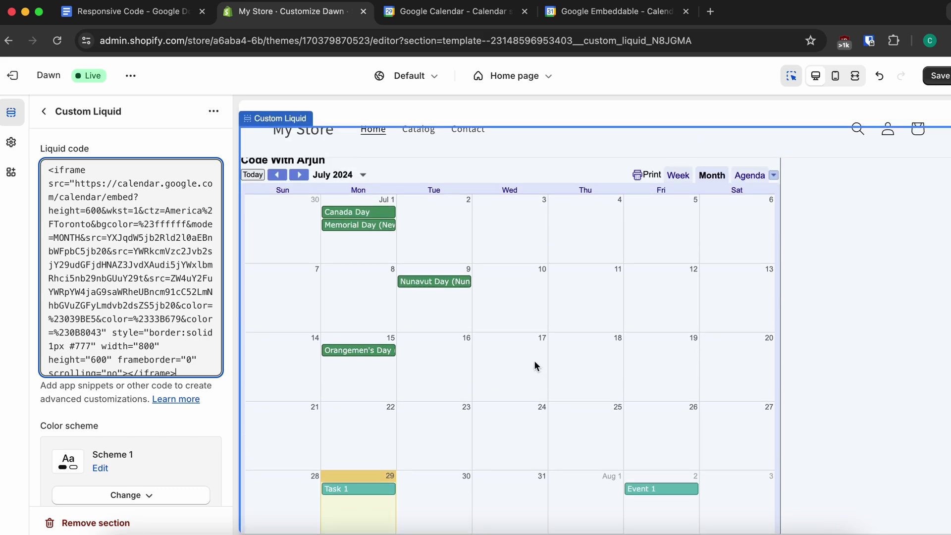
Check the embedded calendar in the theme editor's Mobile preview
left_click(836, 78)
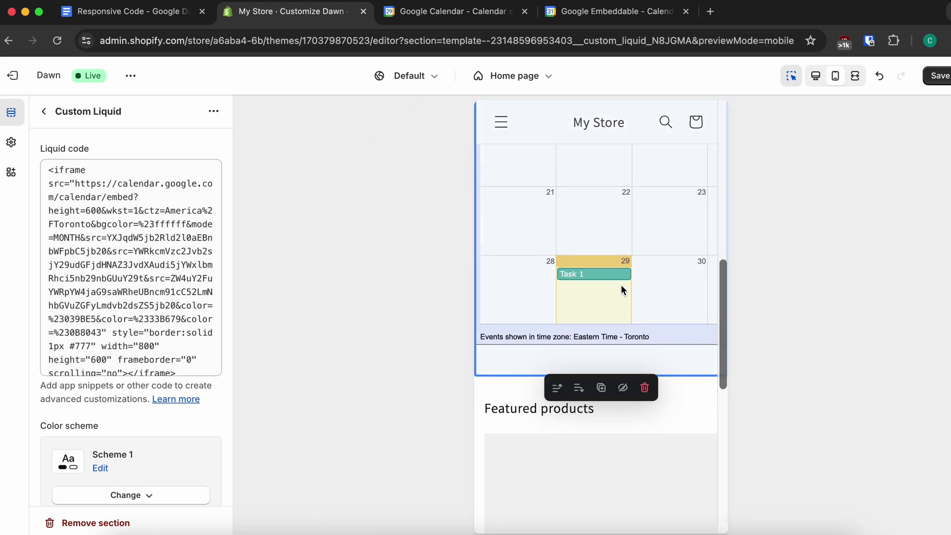
scroll(620, 284, "up", 2)
scroll(620, 285, "up", 3)
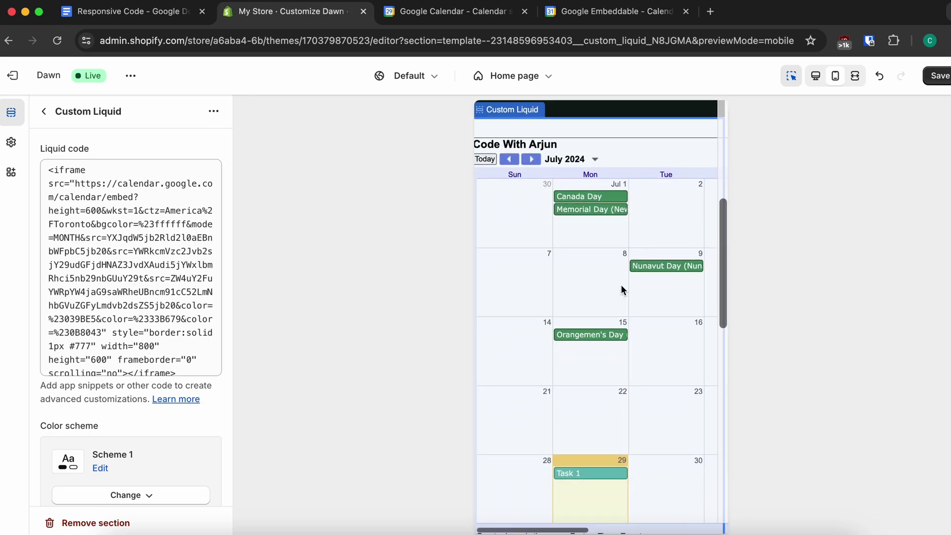
scroll(620, 284, "right", 3)
scroll(622, 287, "right", 3)
scroll(622, 287, "left", 5)
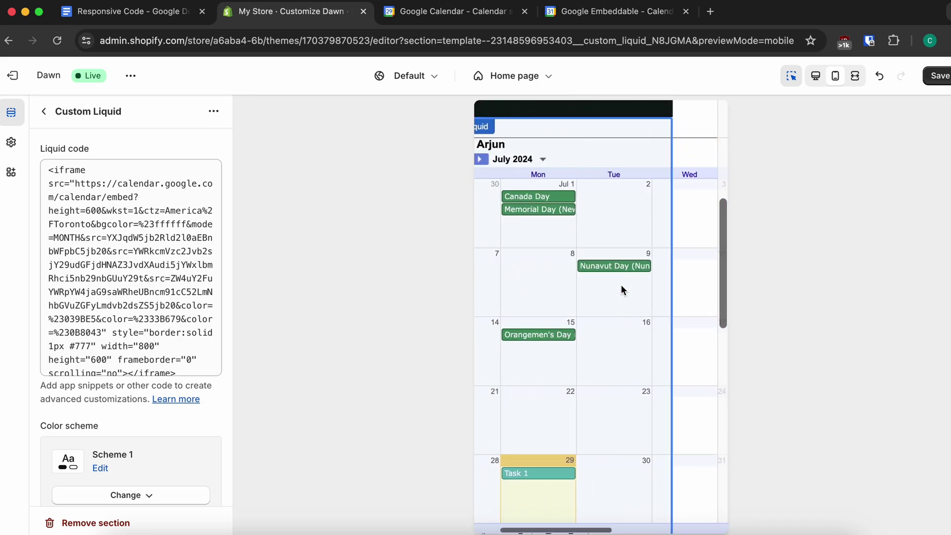
scroll(622, 288, "right", 5)
scroll(620, 284, "left", 3)
scroll(620, 284, "up", 3)
scroll(620, 285, "down", 3)
scroll(620, 284, "right", 5)
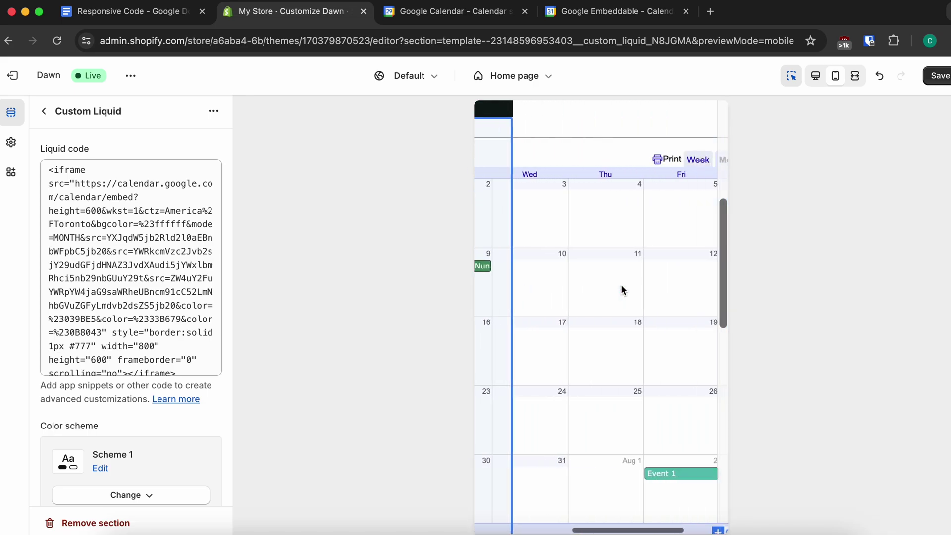
scroll(542, 274, "left", 5)
scroll(542, 275, "up", 2)
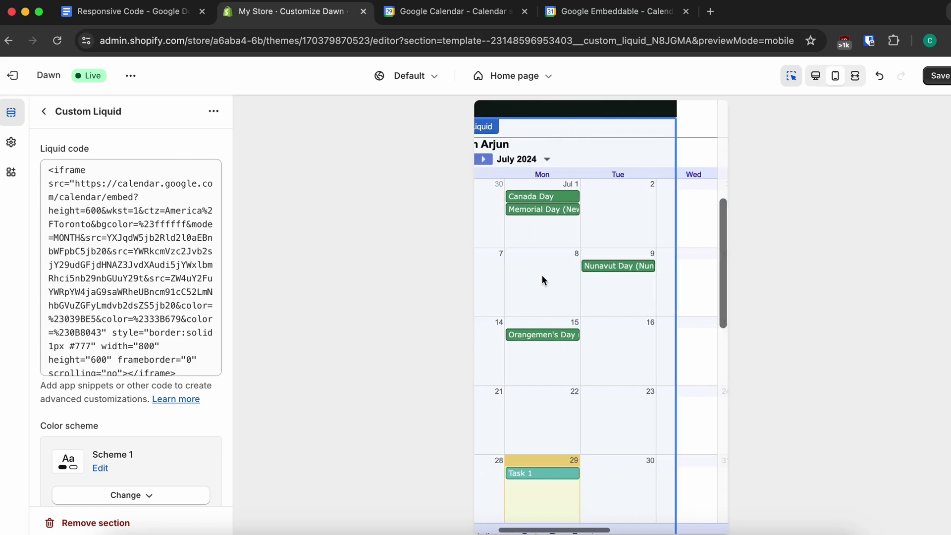
Return the preview to Desktop and save the theme changes
left_click(815, 75)
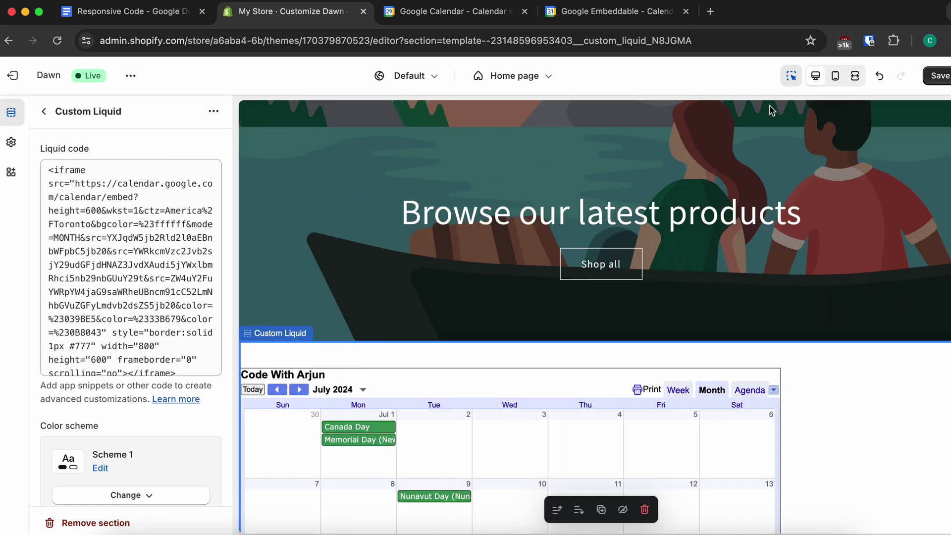
scroll(553, 337, "down", 3)
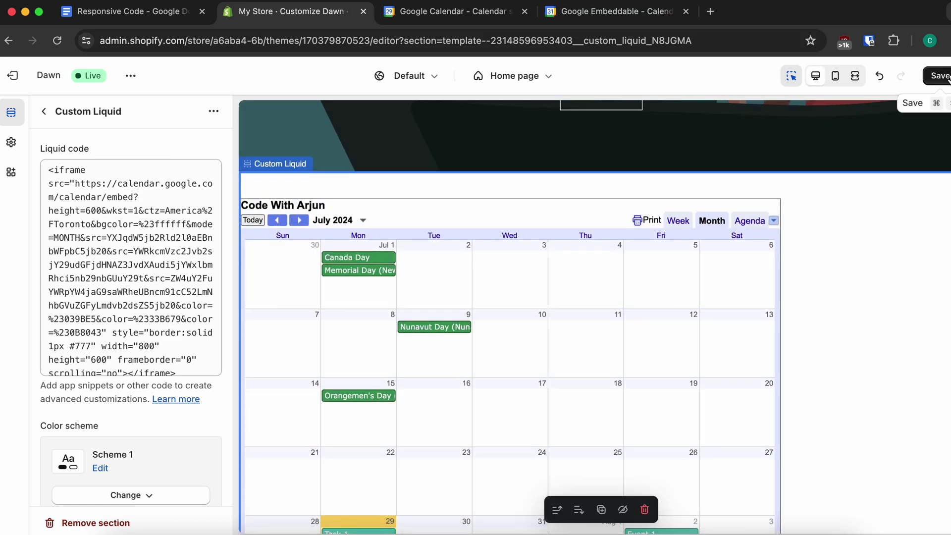
left_click(941, 77)
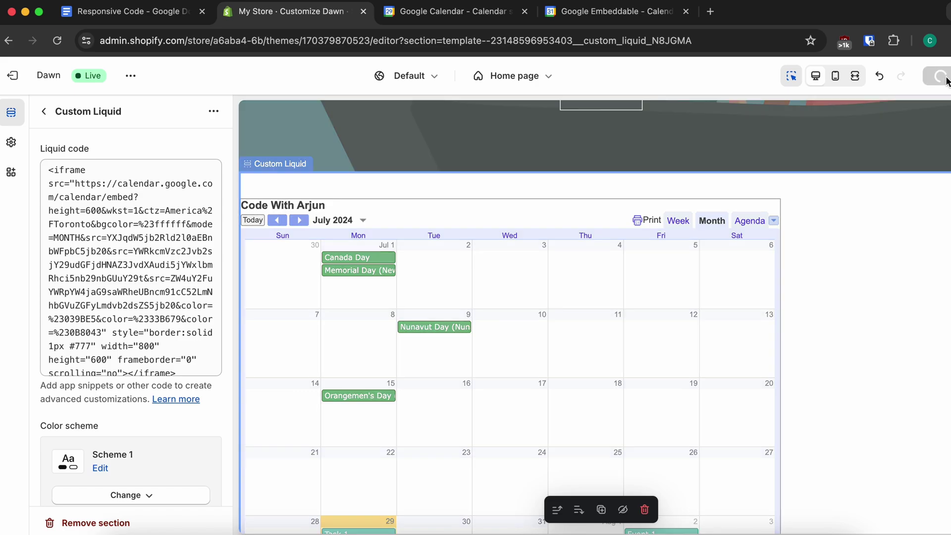
left_click(130, 76)
Open the live storefront and scroll to the embedded July 2024 calendar
left_click(48, 207)
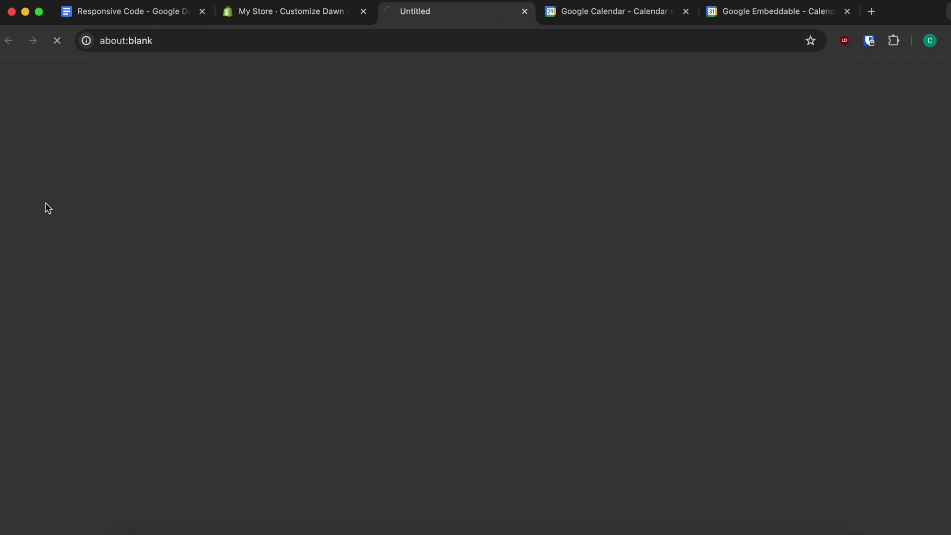
scroll(257, 377, "down", 10)
scroll(257, 377, "up", 3)
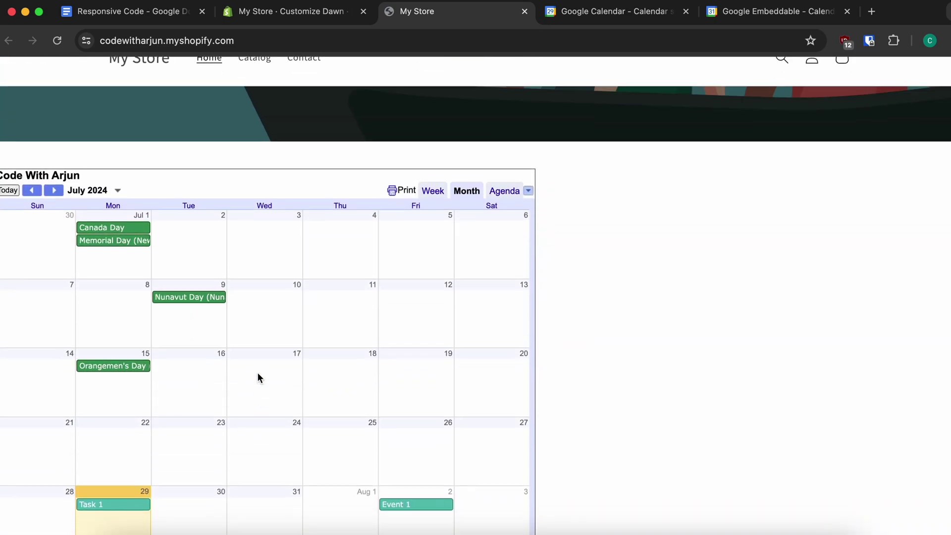
scroll(258, 377, "down", 2)
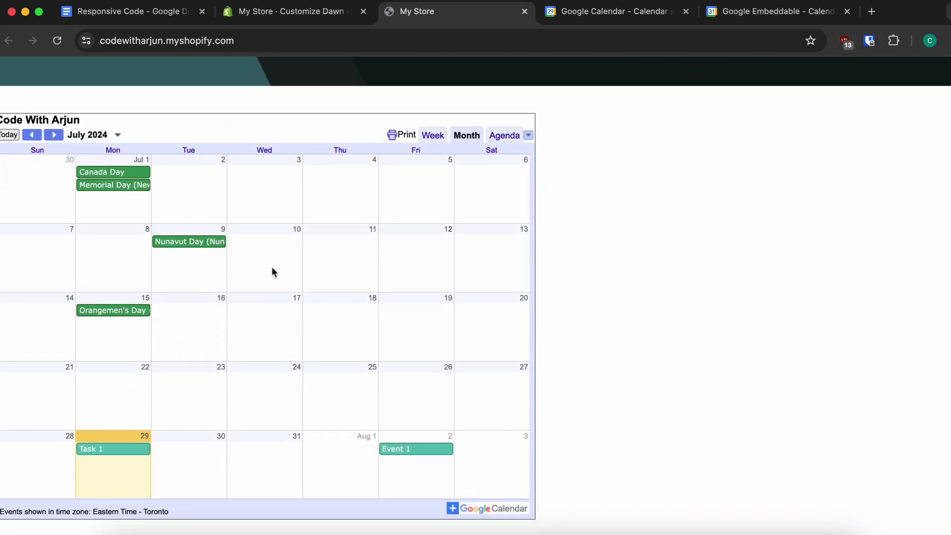
left_click(164, 22)
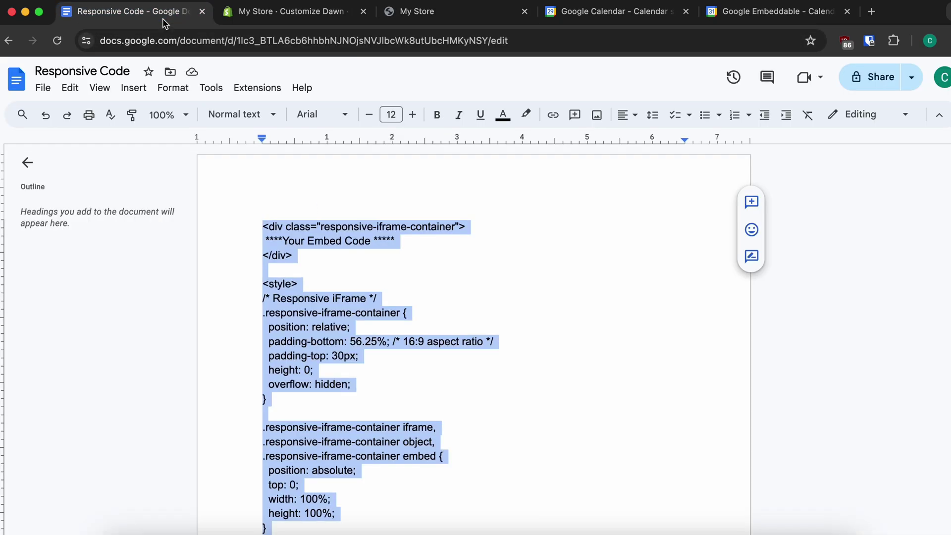
Select all of the responsive iframe container code in the Responsive Code document
scroll(363, 315, "down", 1)
left_click(362, 280)
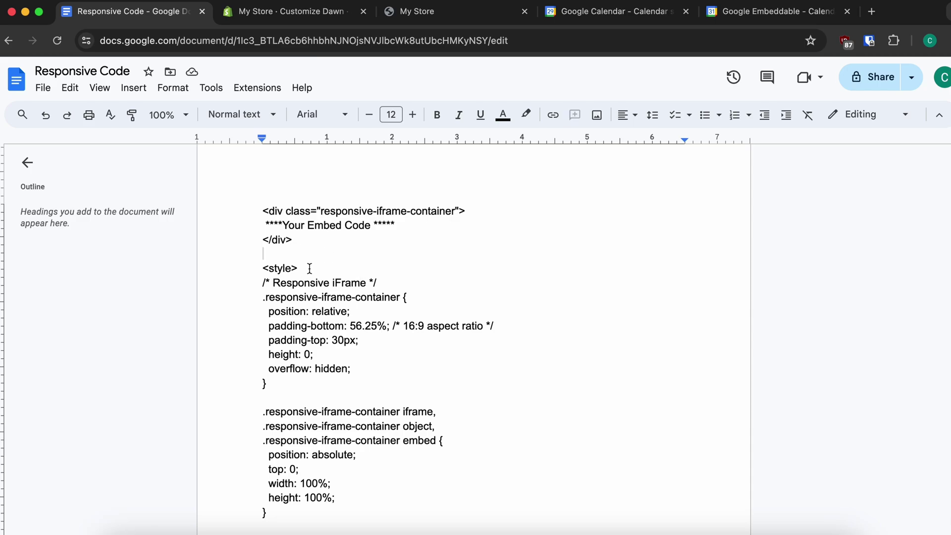
key("super+a")
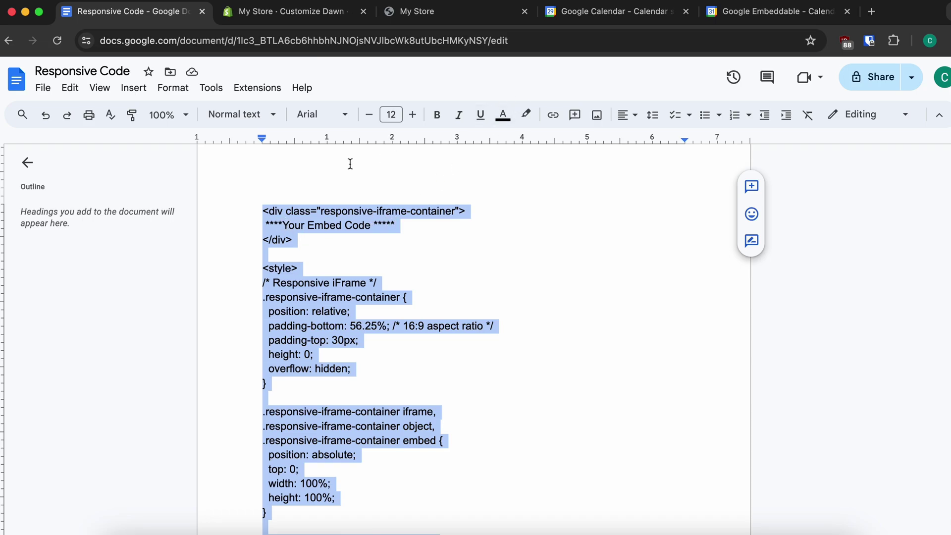
left_click(583, 15)
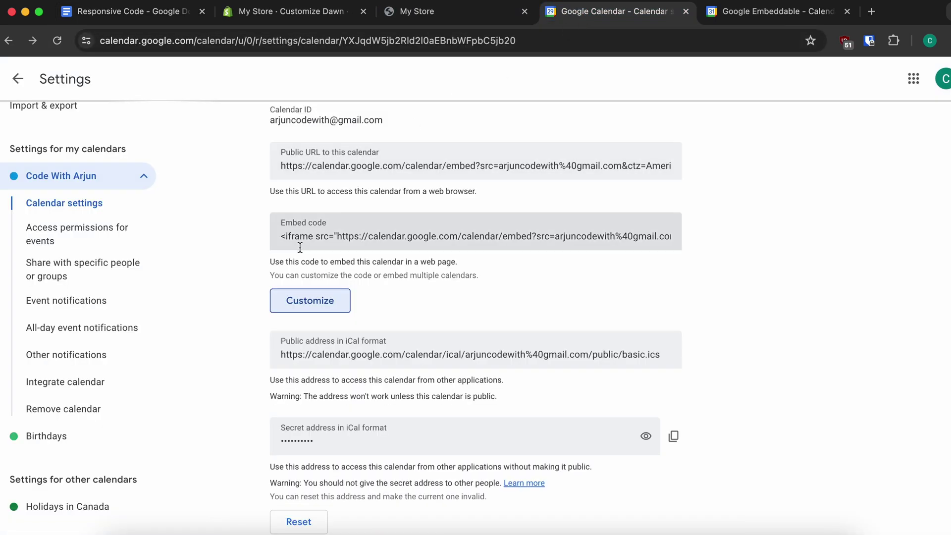
Paste the responsive container markup and CSS below the iframe, deleting the embed-code placeholder
left_click(144, 17)
left_click(308, 17)
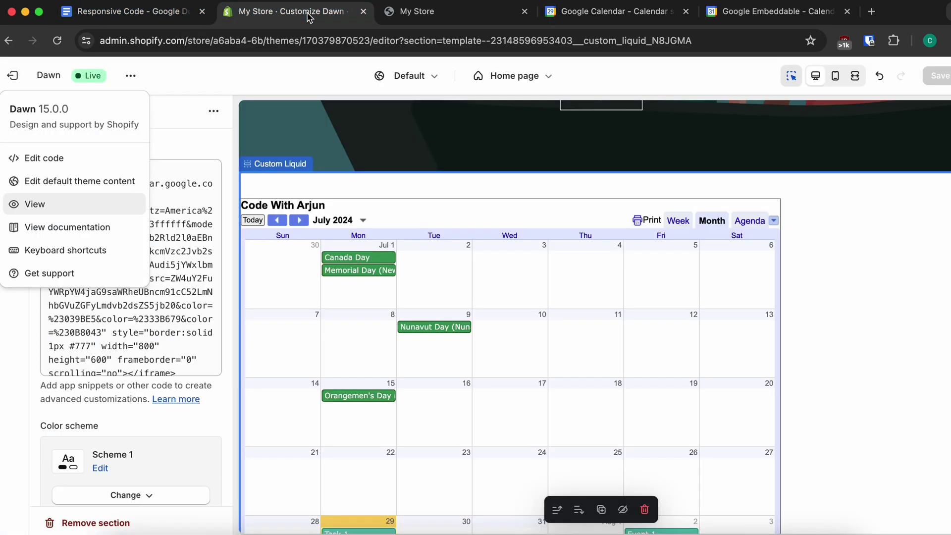
left_click(185, 333)
key("Return")
key("Return")
key("Return")
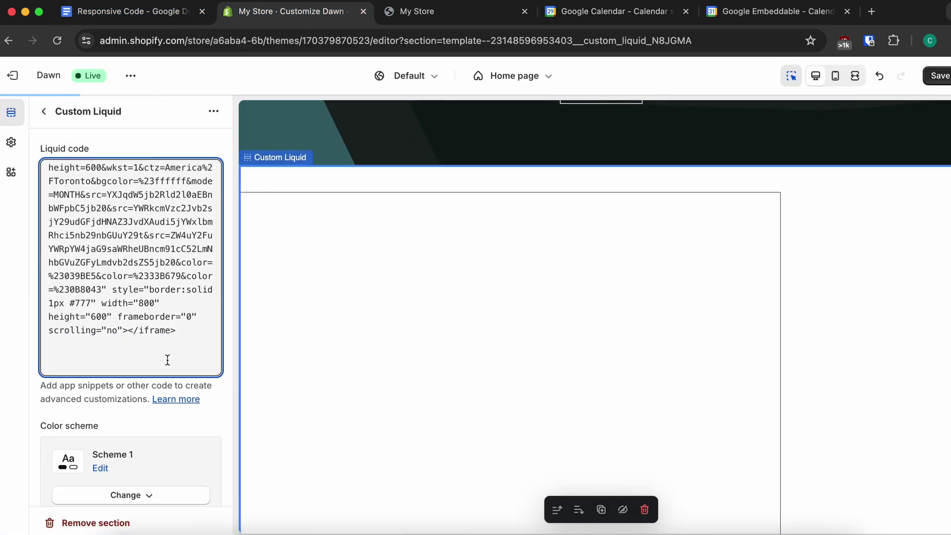
key("super+v")
scroll(159, 333, "up", 15)
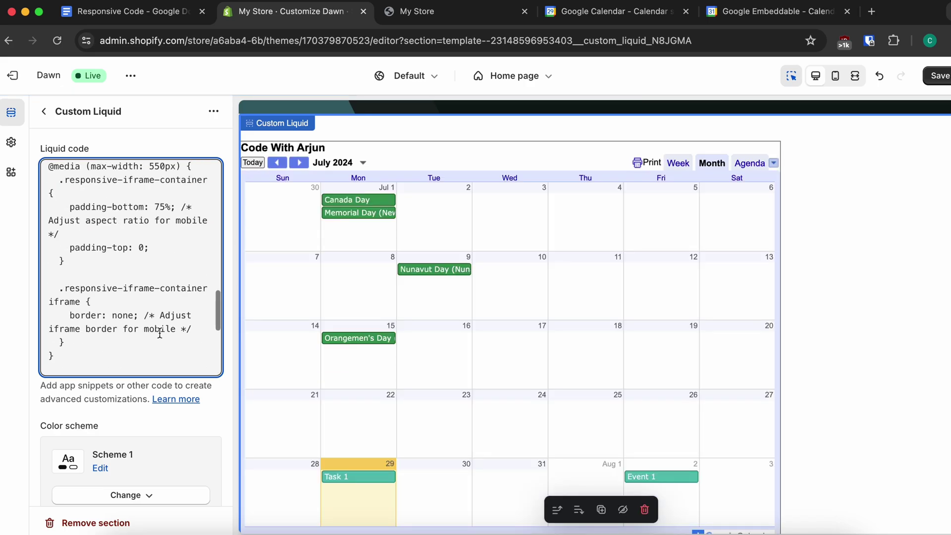
scroll(159, 333, "up", 2)
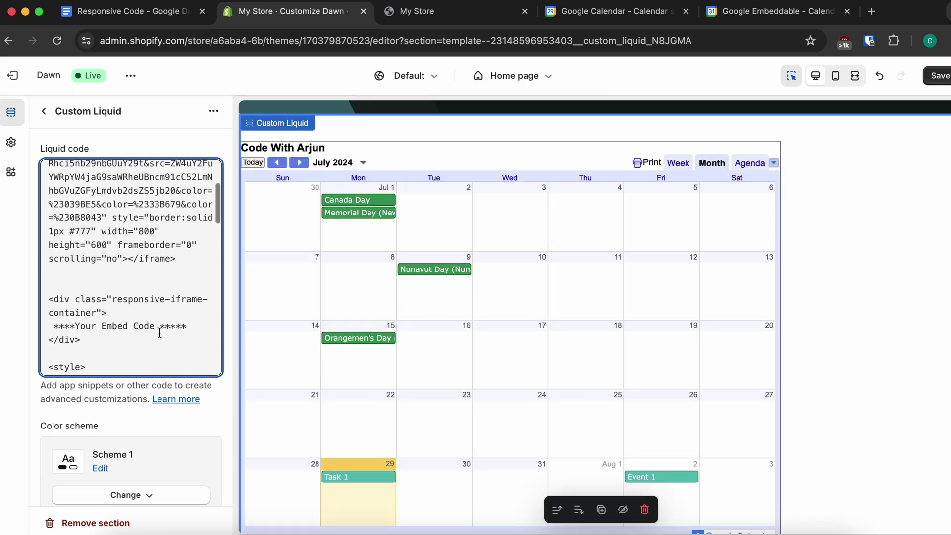
left_click_drag(188, 326, 57, 327)
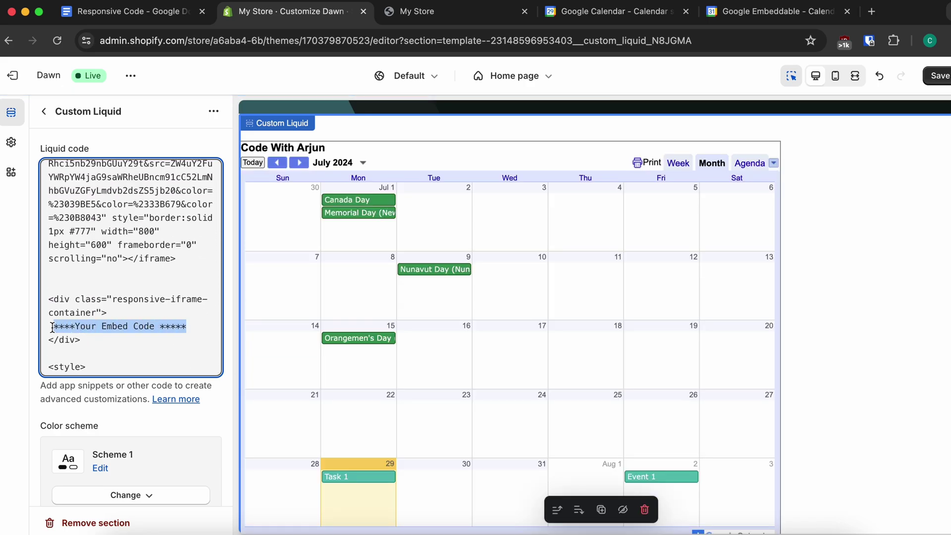
key("BackSpace")
Move the calendar iframe inside the responsive-iframe-container div and save the Liquid code
scroll(127, 325, "up", 8)
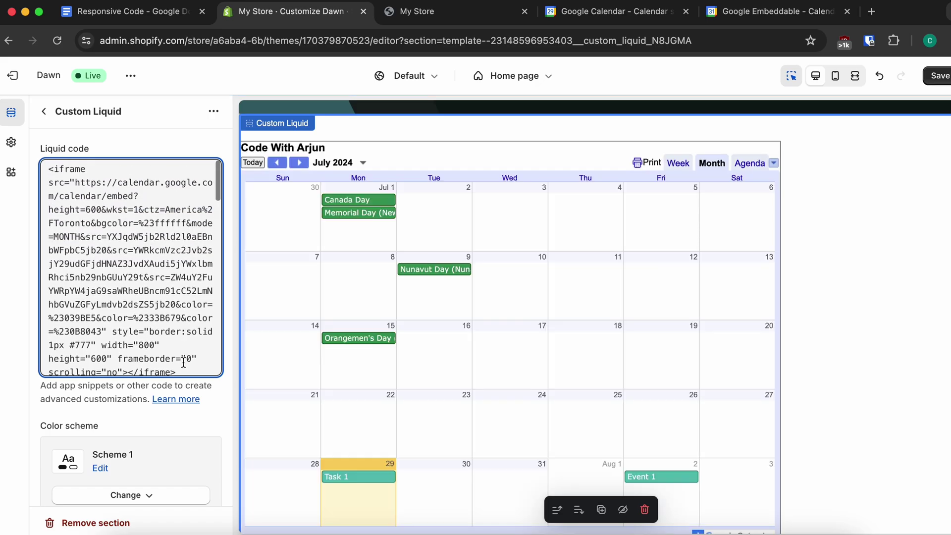
left_click_drag(187, 369, 39, 169)
key("ctrl+x")
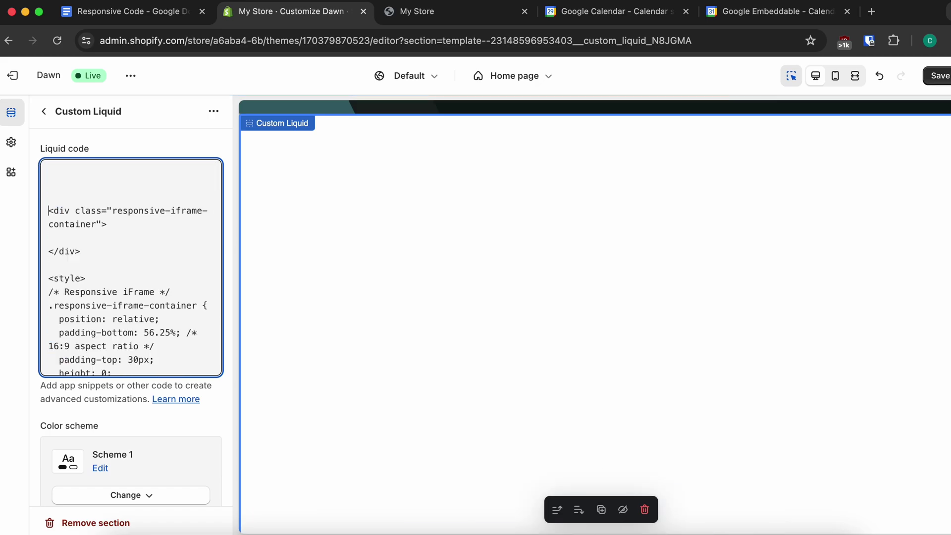
key("BackSpace")
key("BackSpace")
key("BackSpace")
left_click(127, 183)
key("Return")
key("Return")
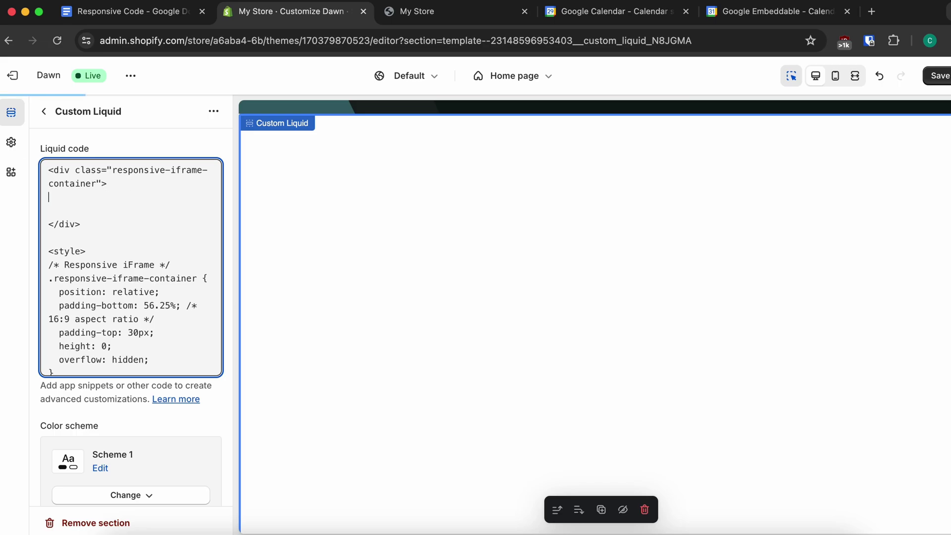
key("ctrl+v")
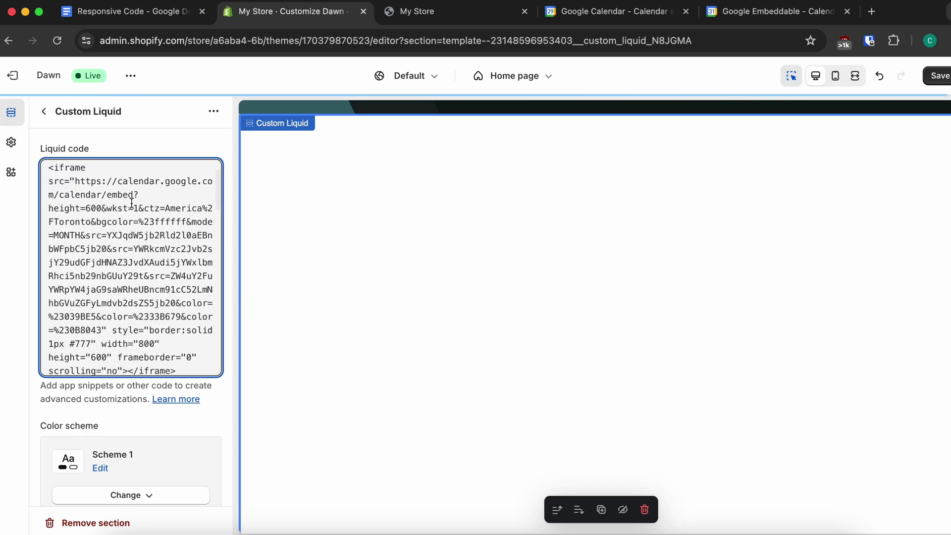
key("ctrl+s")
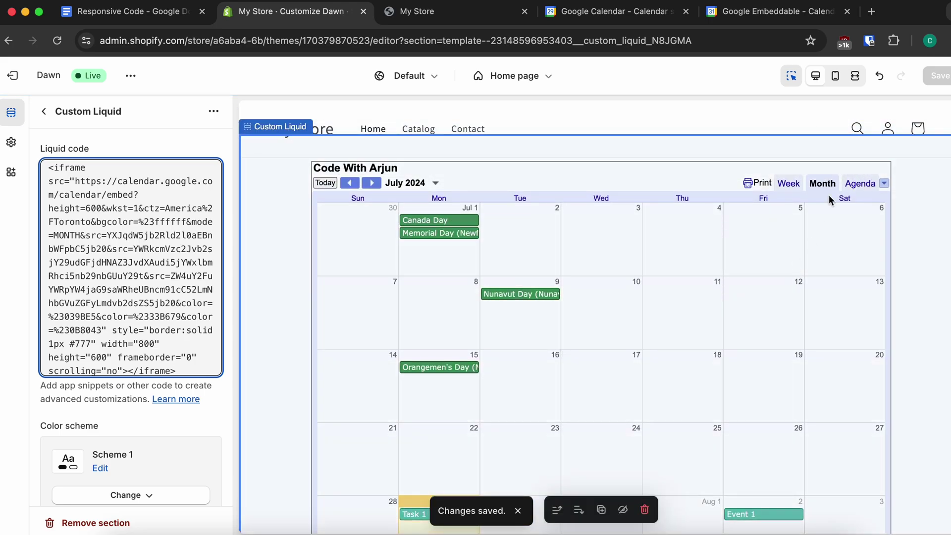
left_click(836, 83)
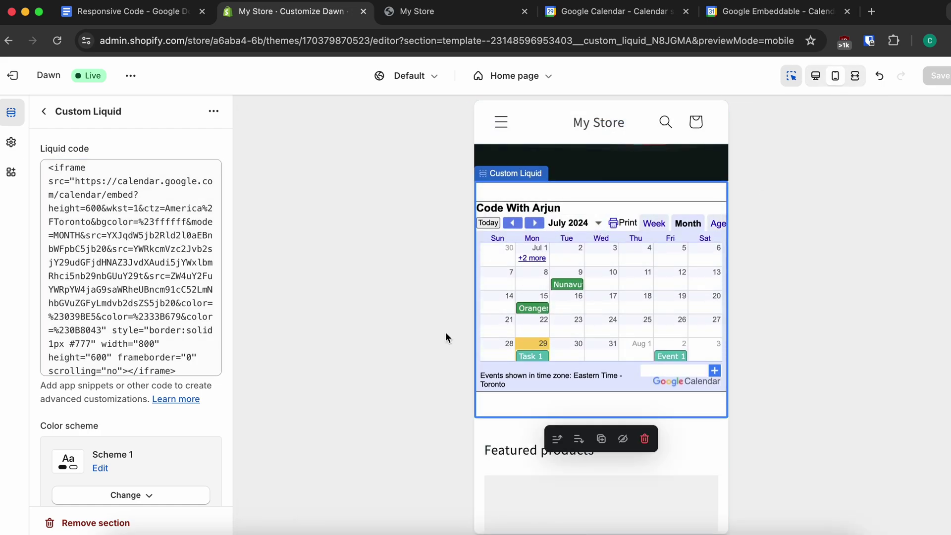
left_click(815, 76)
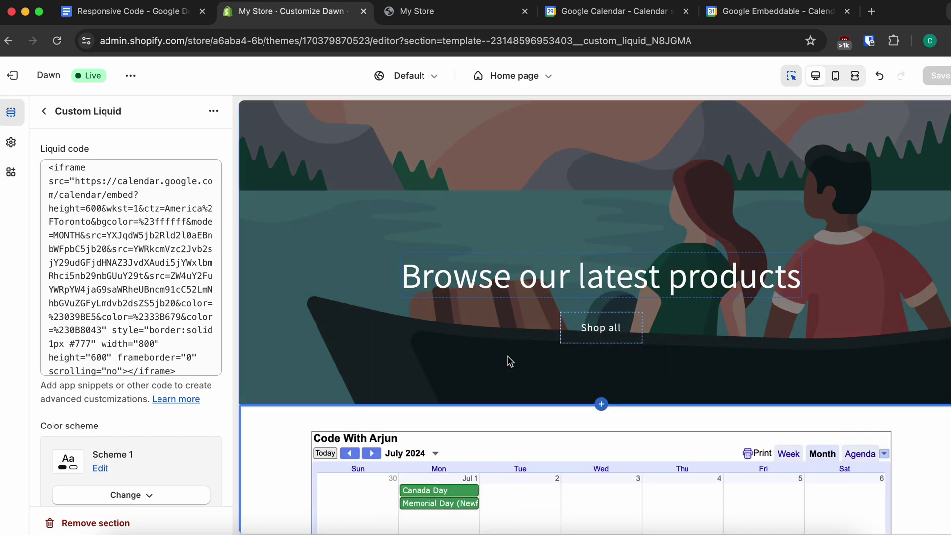